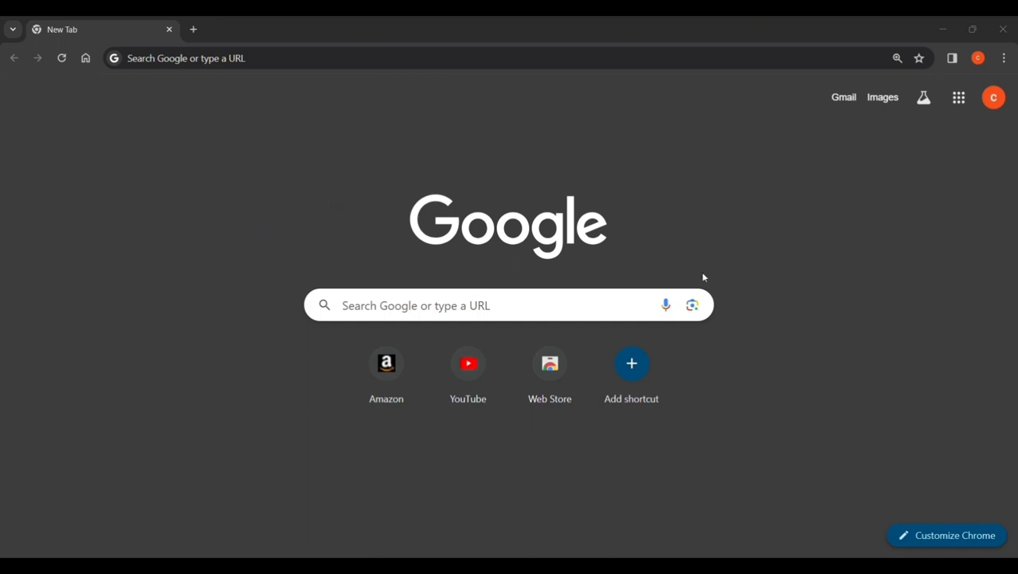
# Search Google for "tiktok effect house" and open the official TikTok Effect House website from the results
pyautogui.click(607, 302)
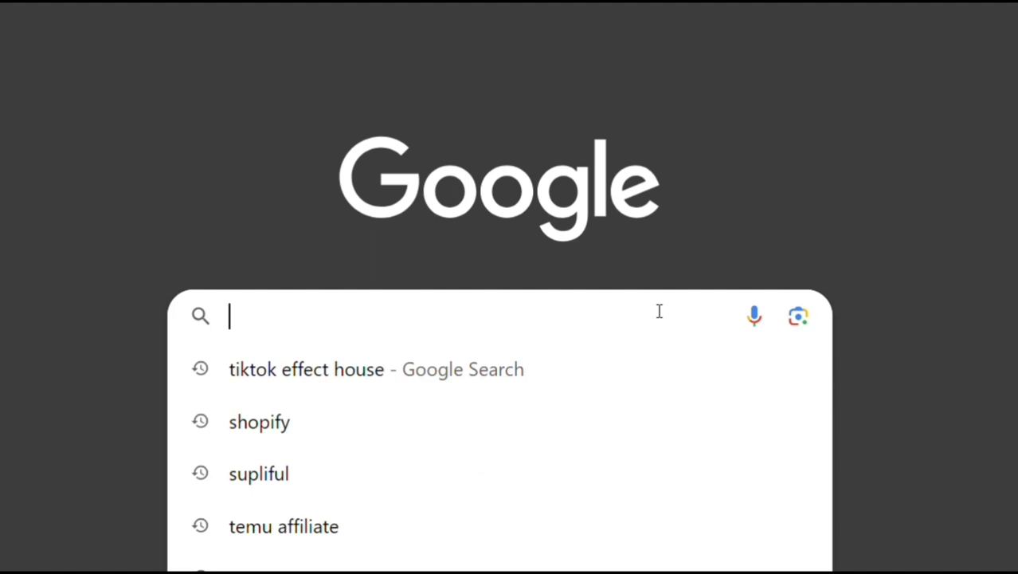
pyautogui.write('tik')
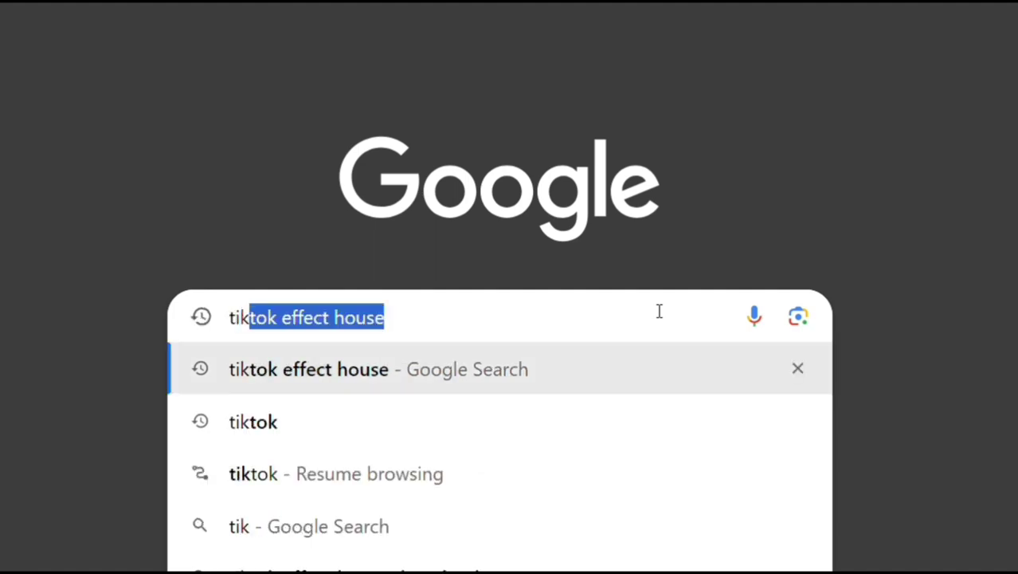
pyautogui.write('tok')
pyautogui.press('Return')
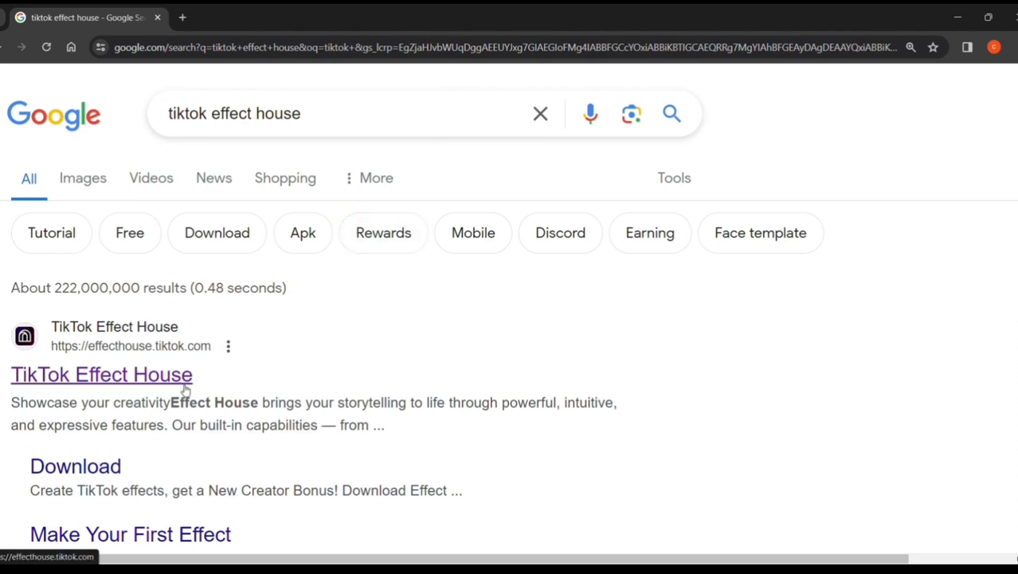
pyautogui.scroll(-1, 198, 384)
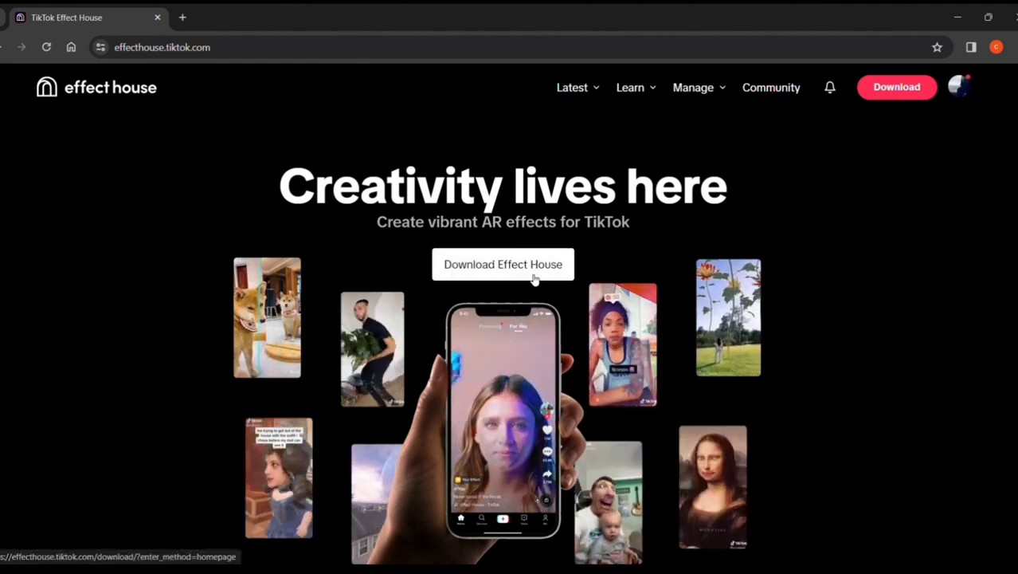
# Download Effect House for Windows and install it from Effect_House_v3.9.2.55_101_Setup.exe
pyautogui.click(567, 272)
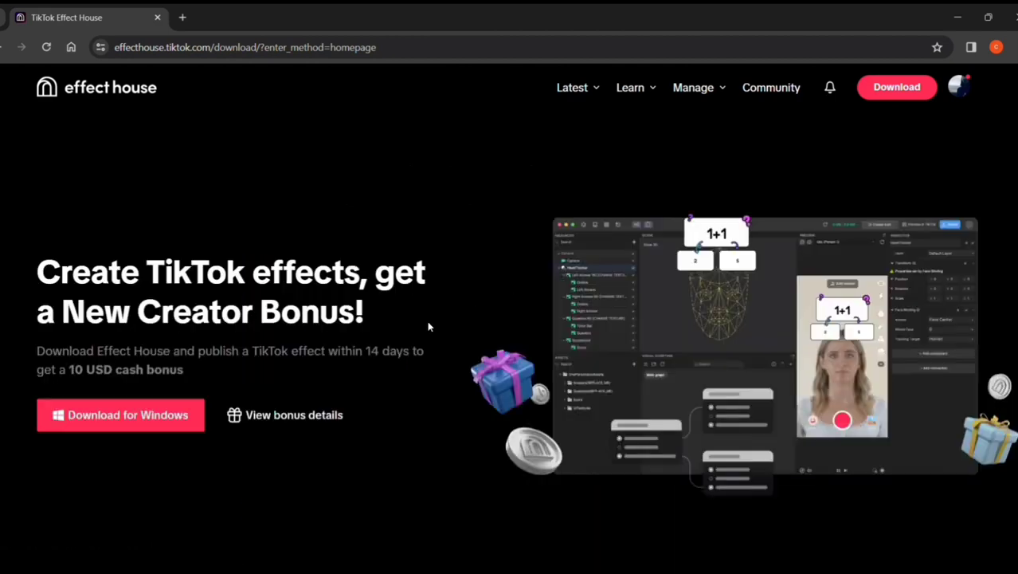
pyautogui.click(187, 428)
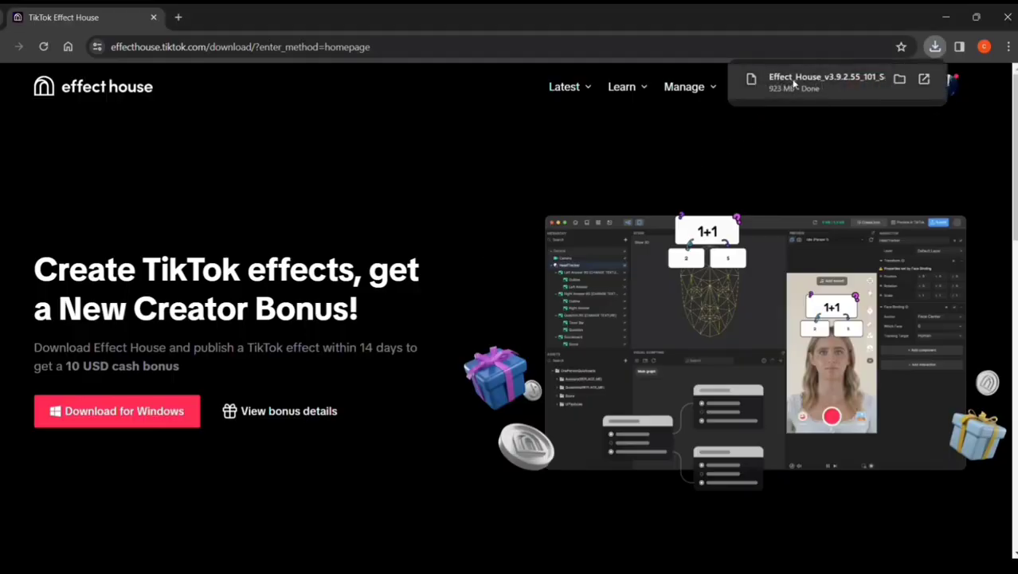
pyautogui.click(934, 51)
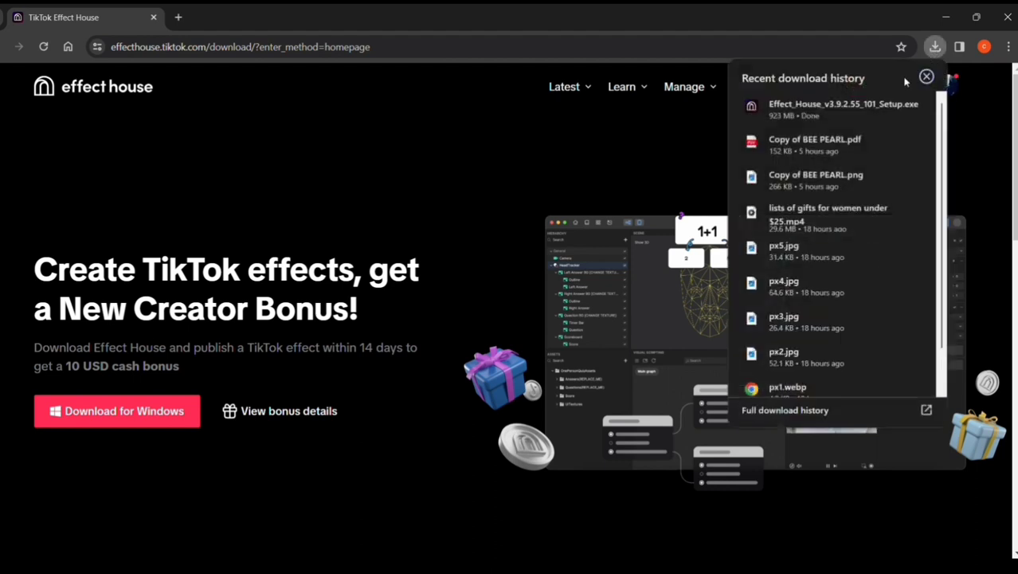
pyautogui.click(858, 112)
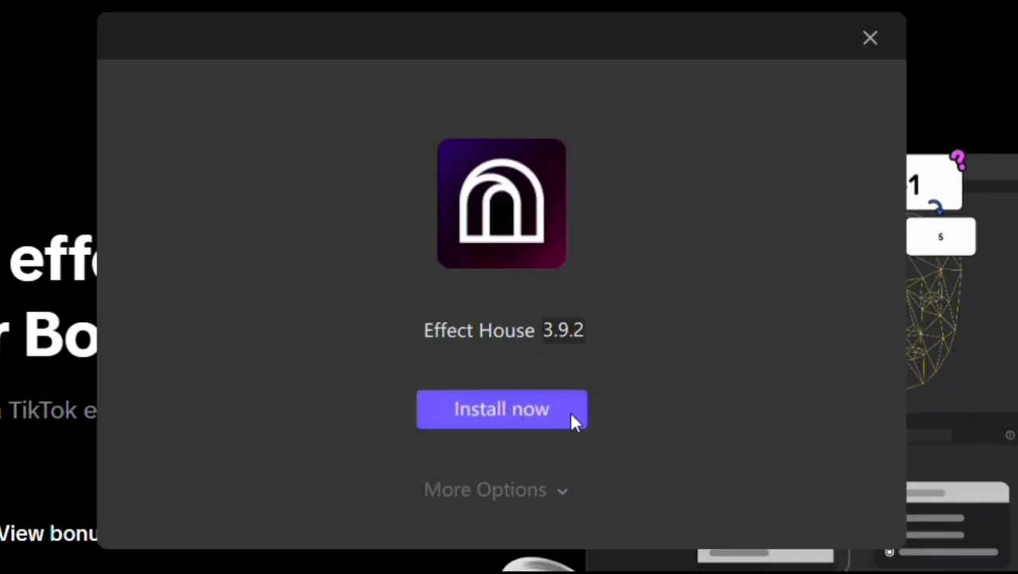
pyautogui.click(571, 418)
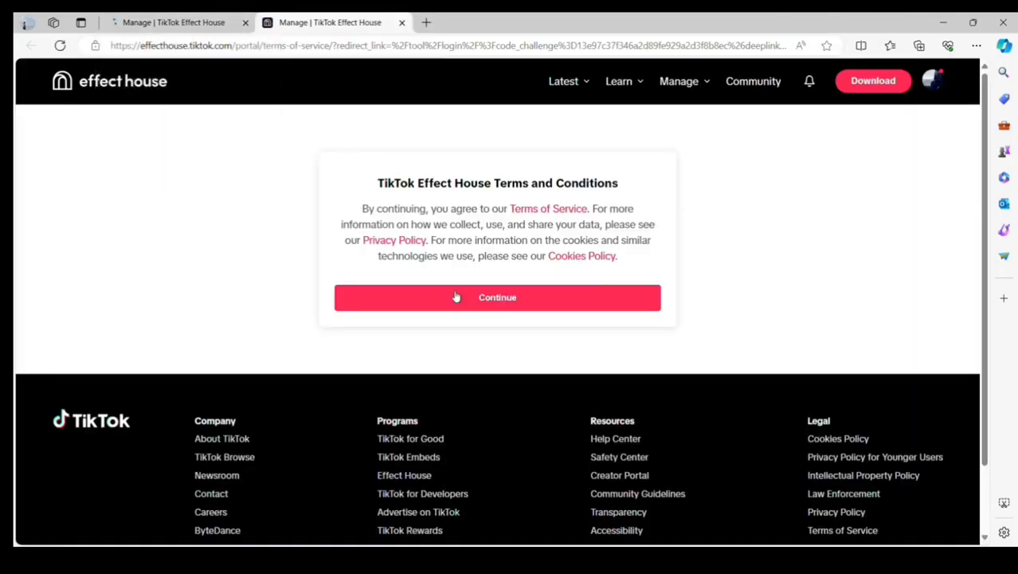
# Accept the Effect House terms and conditions, continue with the signed-in account and allow the browser to open Effect House
pyautogui.click(455, 295)
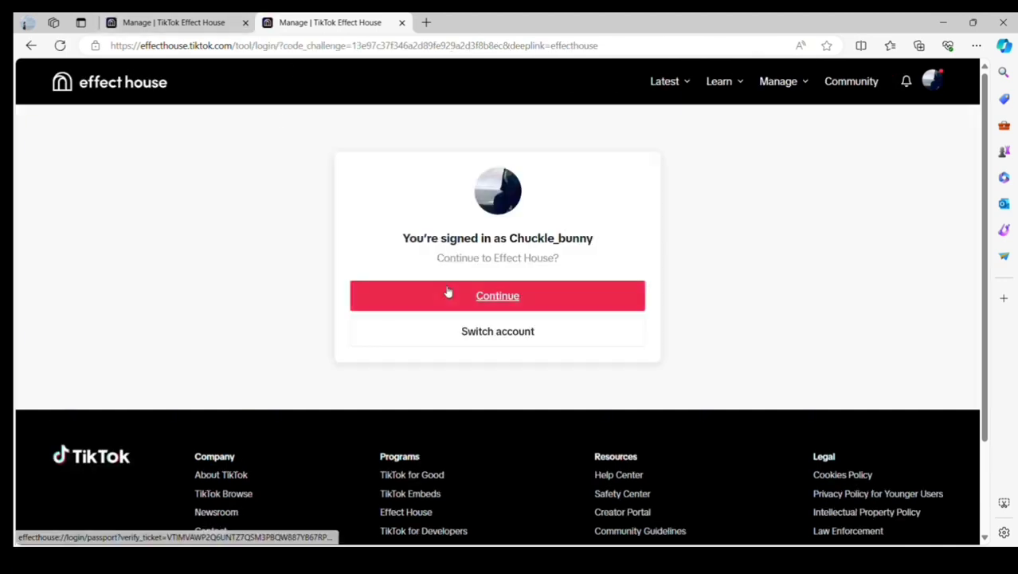
pyautogui.click(448, 294)
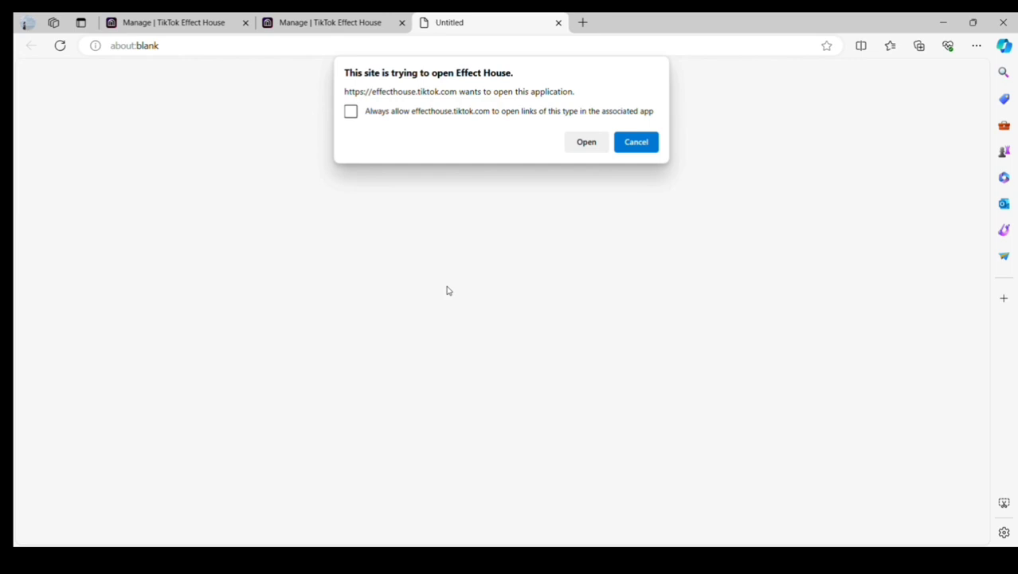
pyautogui.click(577, 143)
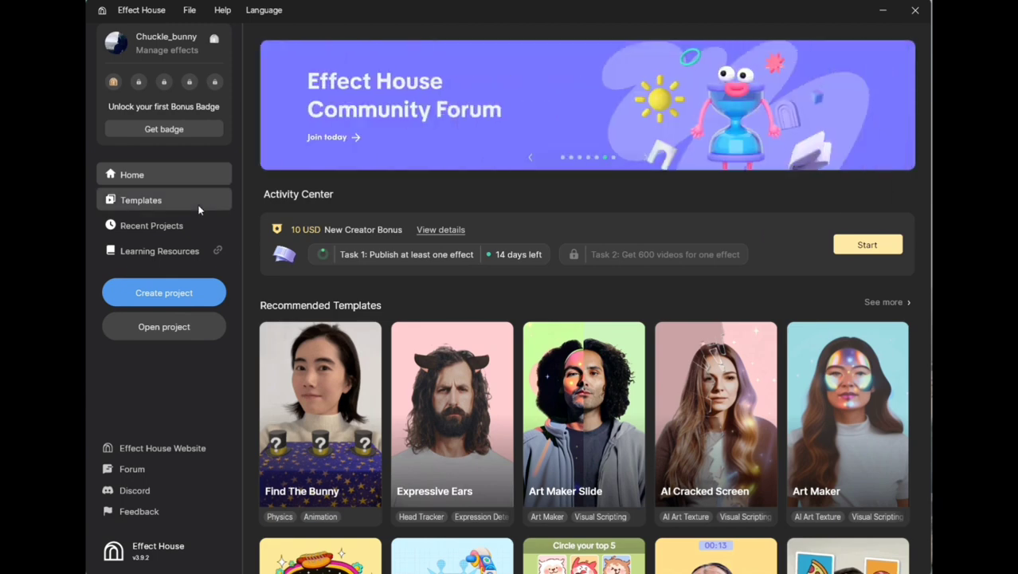
# Browse the effect templates in the Face category
pyautogui.click(199, 209)
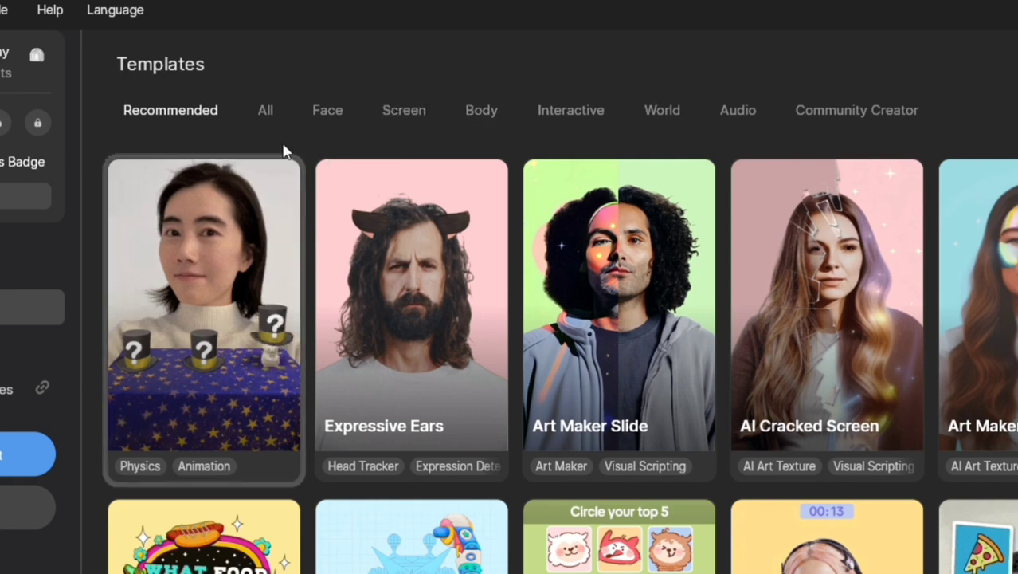
pyautogui.click(325, 110)
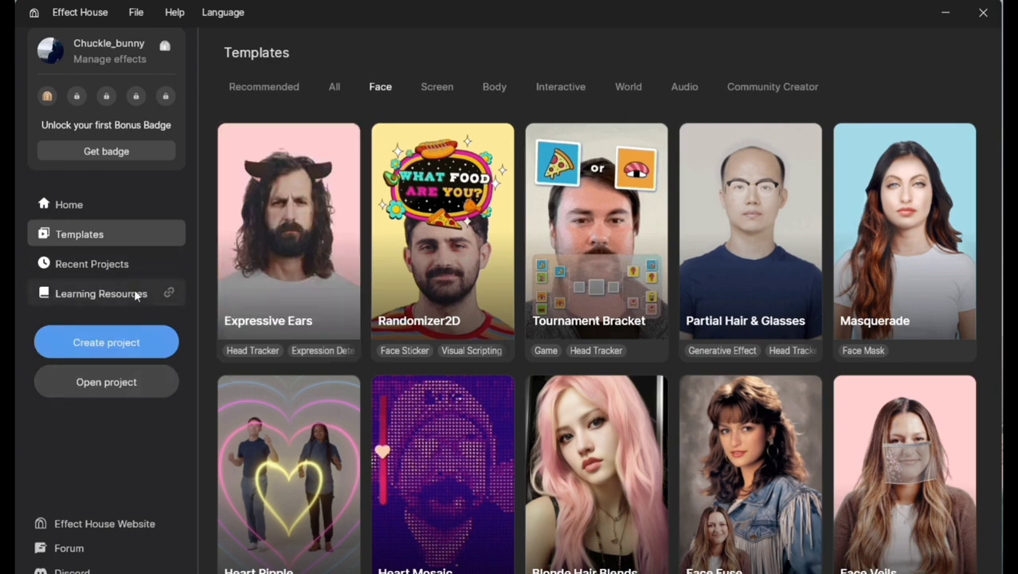
# Create a new project and set the preview's face model to Idle (Person 3)
pyautogui.click(164, 356)
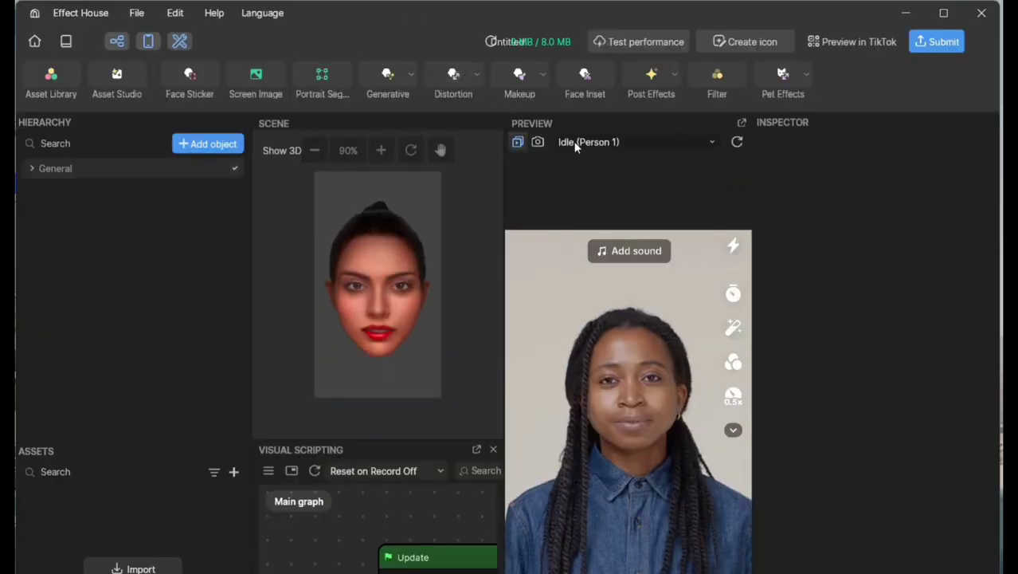
pyautogui.click(713, 141)
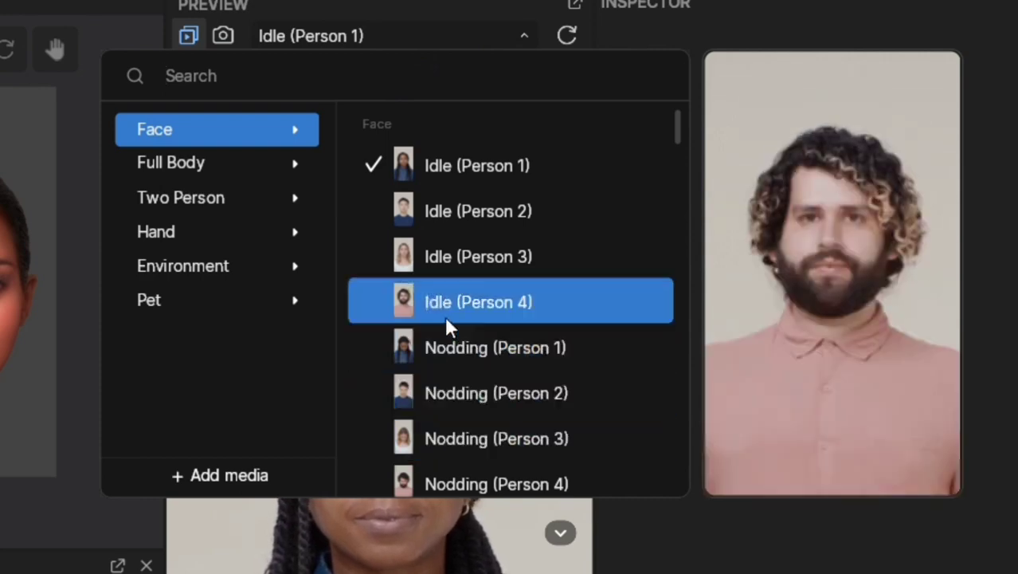
pyautogui.click(447, 257)
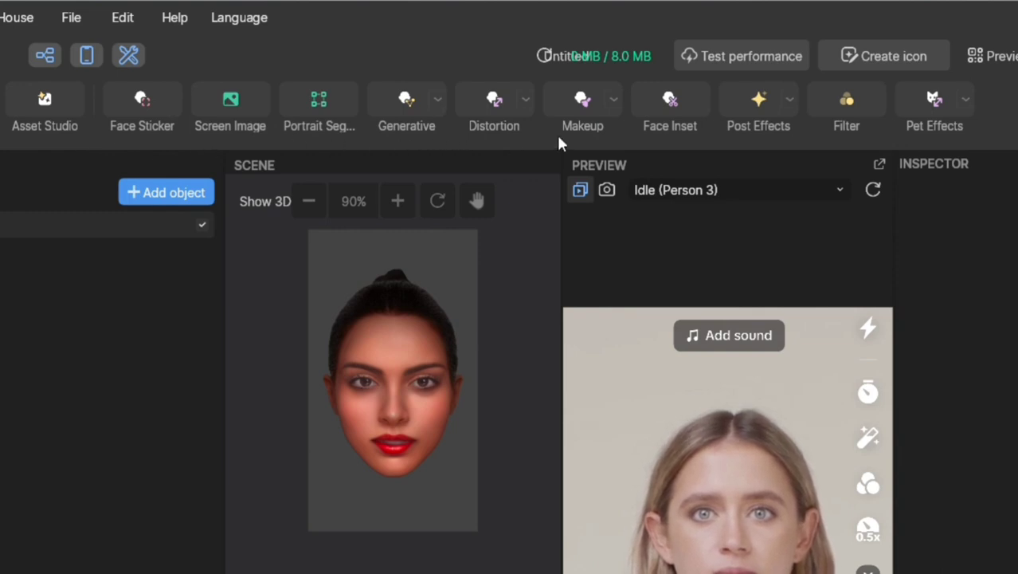
# Add a Filter effect to the project
pyautogui.moveTo(836, 111)
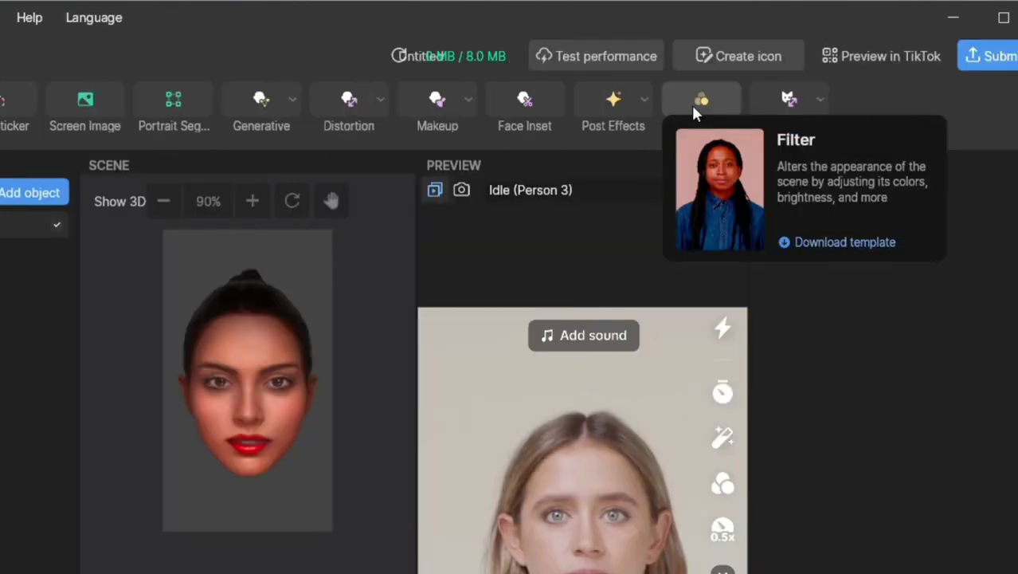
pyautogui.click(693, 109)
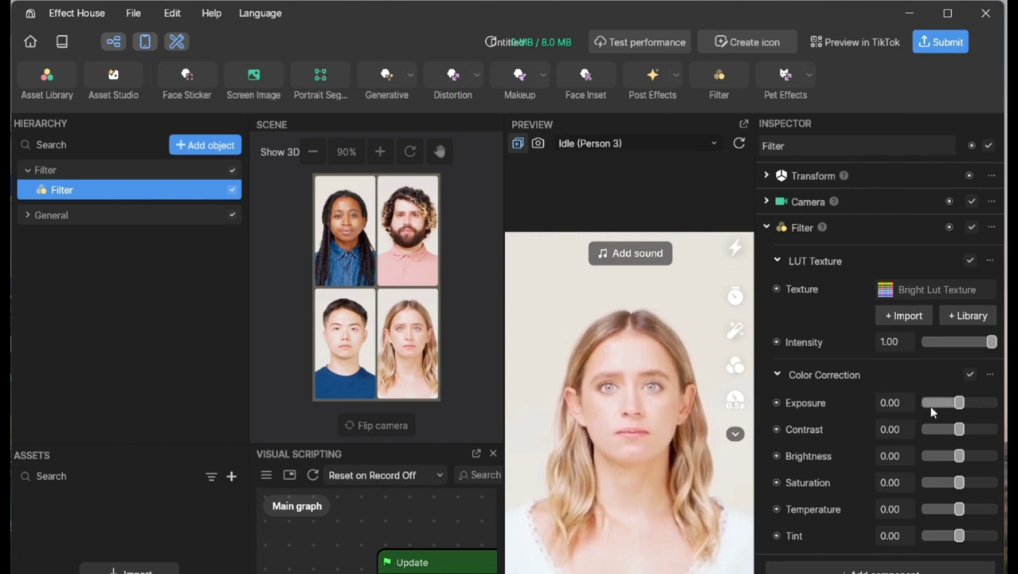
pyautogui.click(990, 228)
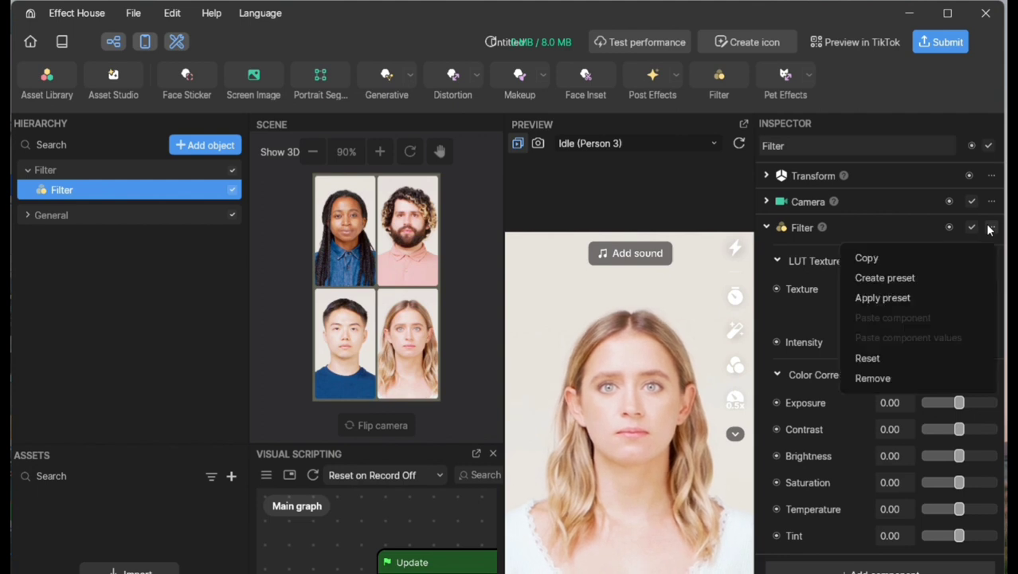
pyautogui.click(902, 293)
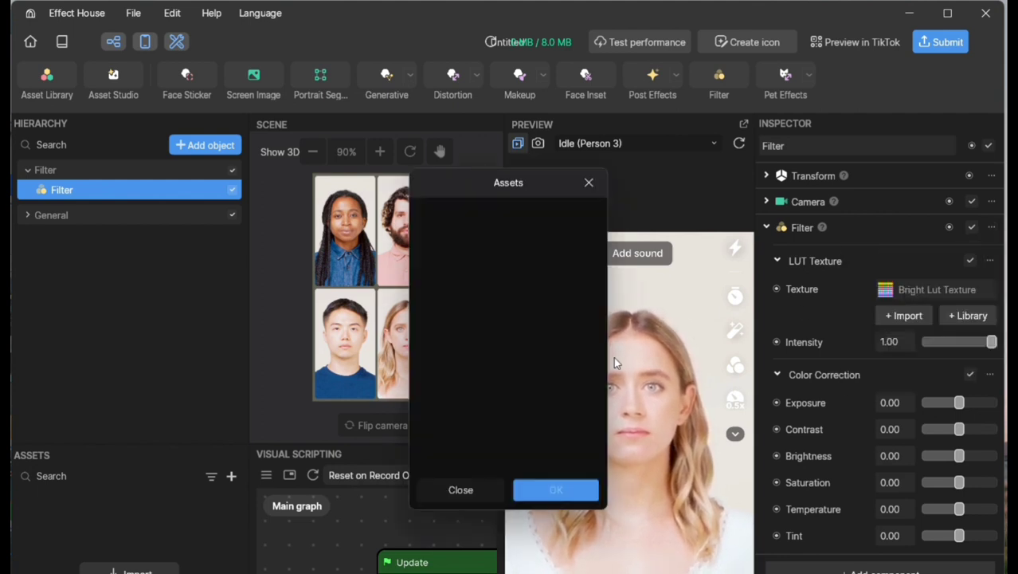
pyautogui.click(455, 488)
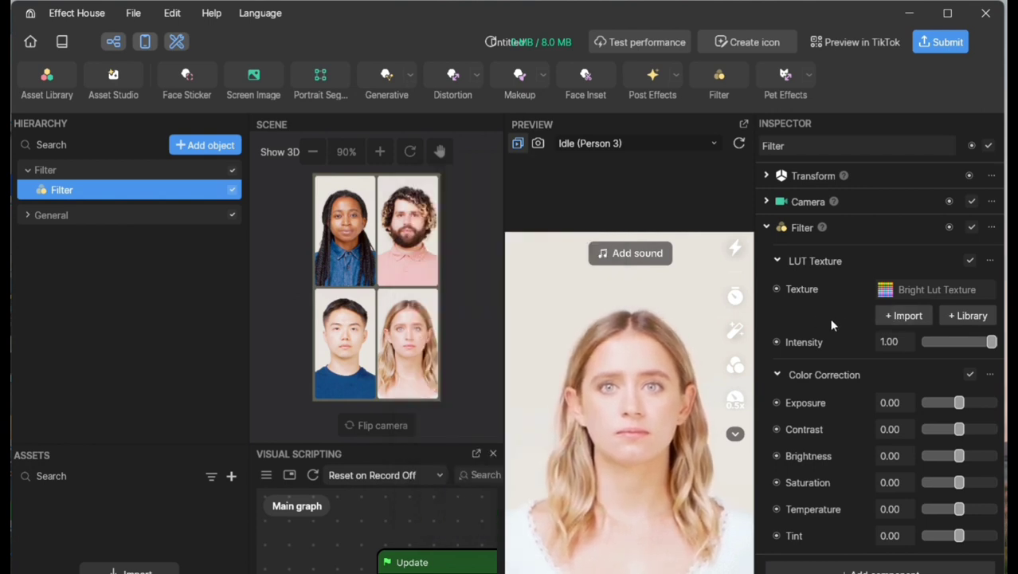
# Set the intensity of the filter's Bright Lut Texture to 0.40
pyautogui.moveTo(885, 290)
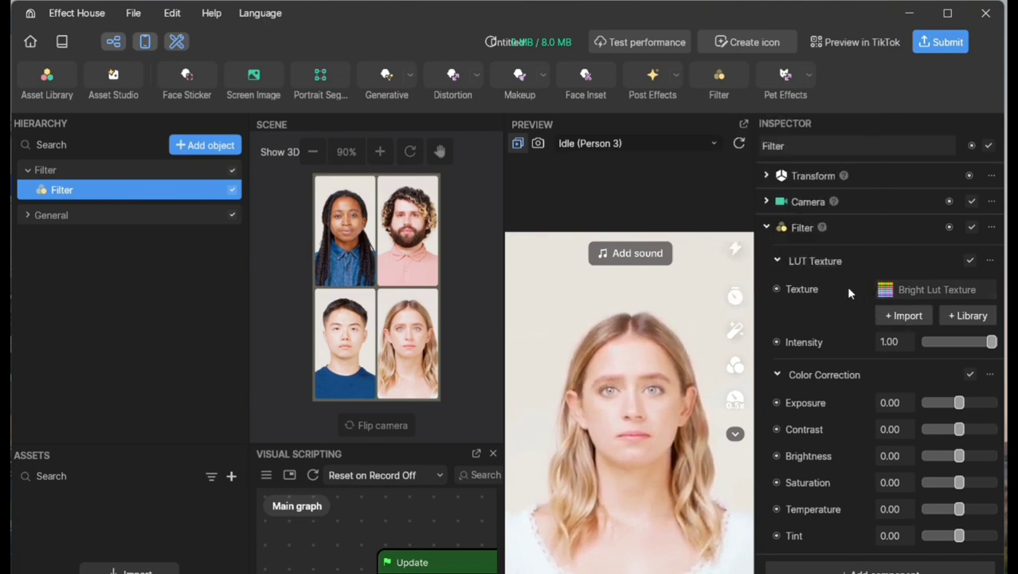
pyautogui.moveTo(991, 342); pyautogui.dragTo(951, 345)
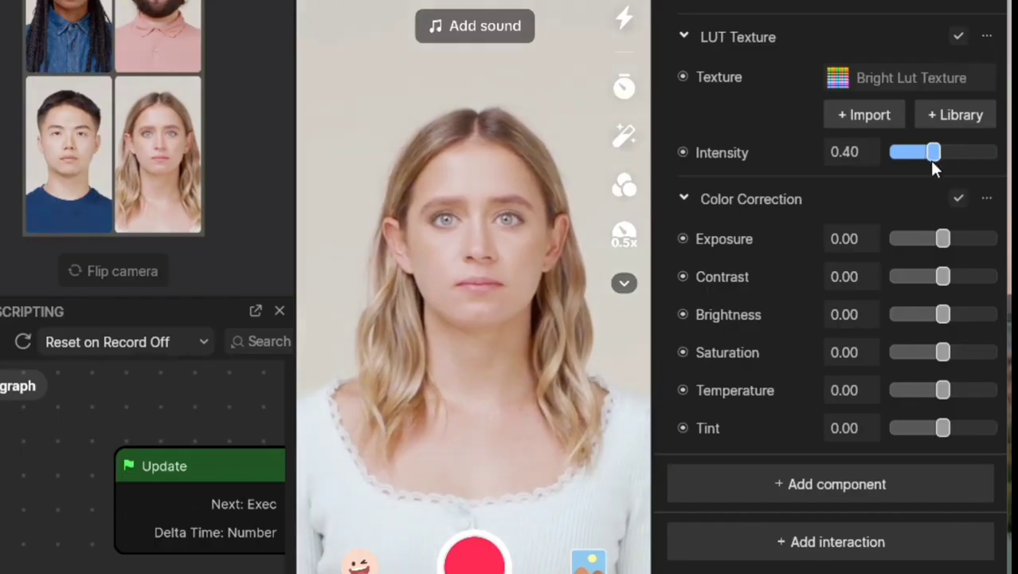
pyautogui.moveTo(932, 162); pyautogui.dragTo(932, 162)
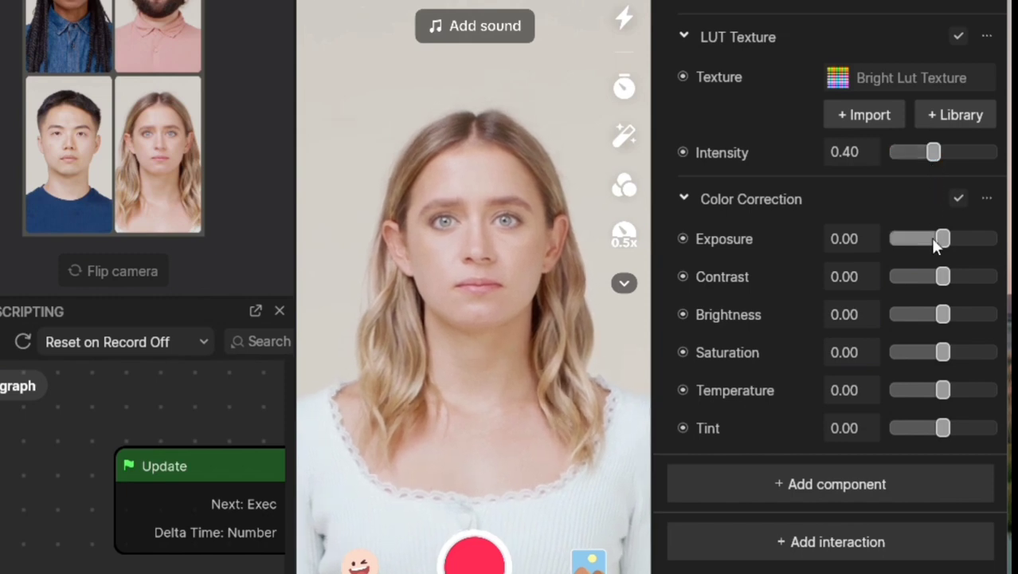
# Adjust the filter's color correction to contrast -0.20, saturation 0.30 and exposure 0.00
pyautogui.moveTo(930, 237); pyautogui.dragTo(944, 320)
pyautogui.moveTo(942, 358); pyautogui.dragTo(928, 352)
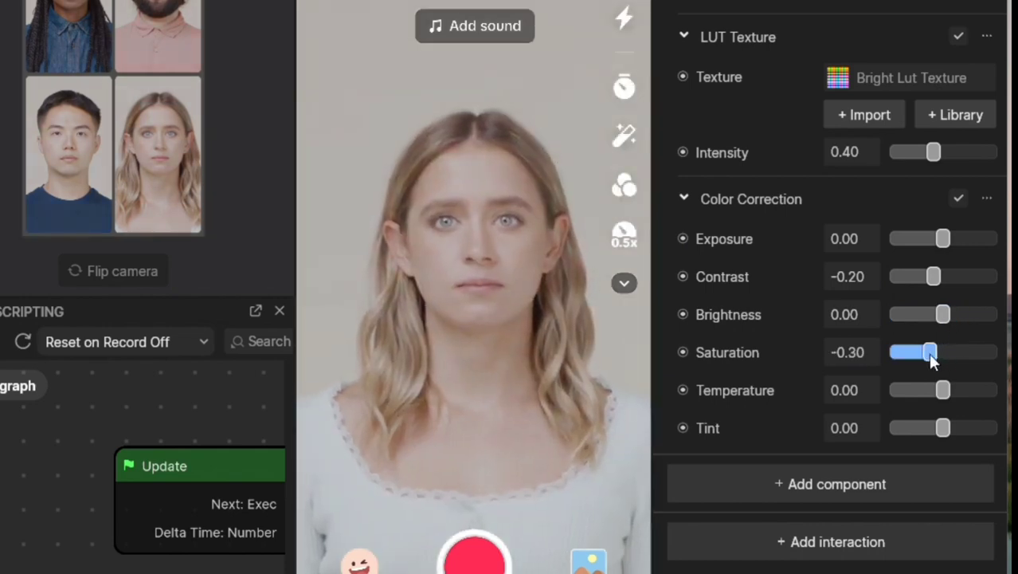
pyautogui.click(957, 361)
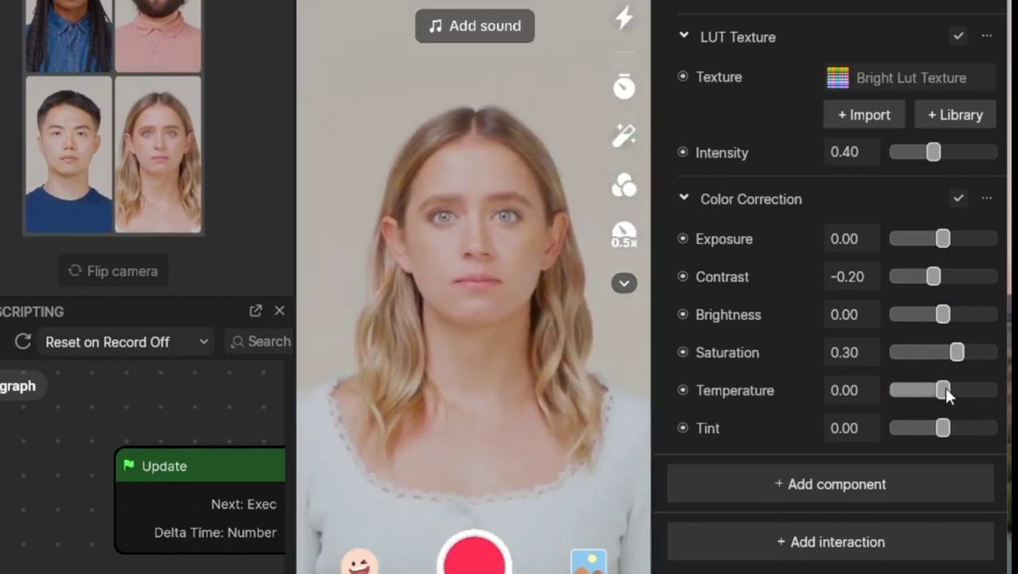
pyautogui.moveTo(943, 390)
pyautogui.mouseDown()
pyautogui.moveTo(931, 393)
pyautogui.moveTo(944, 397)
pyautogui.mouseUp()
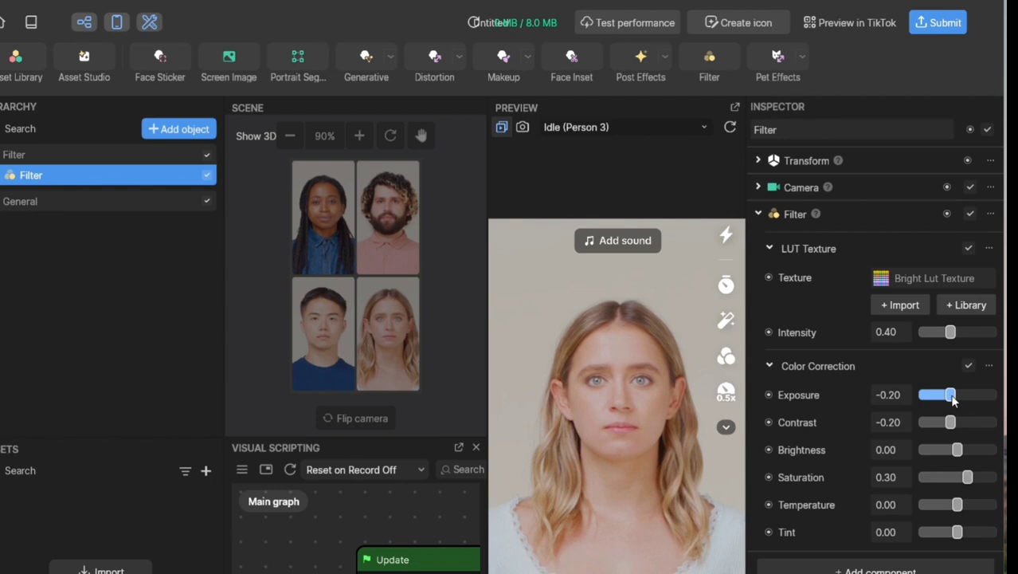
pyautogui.moveTo(953, 399); pyautogui.dragTo(958, 399)
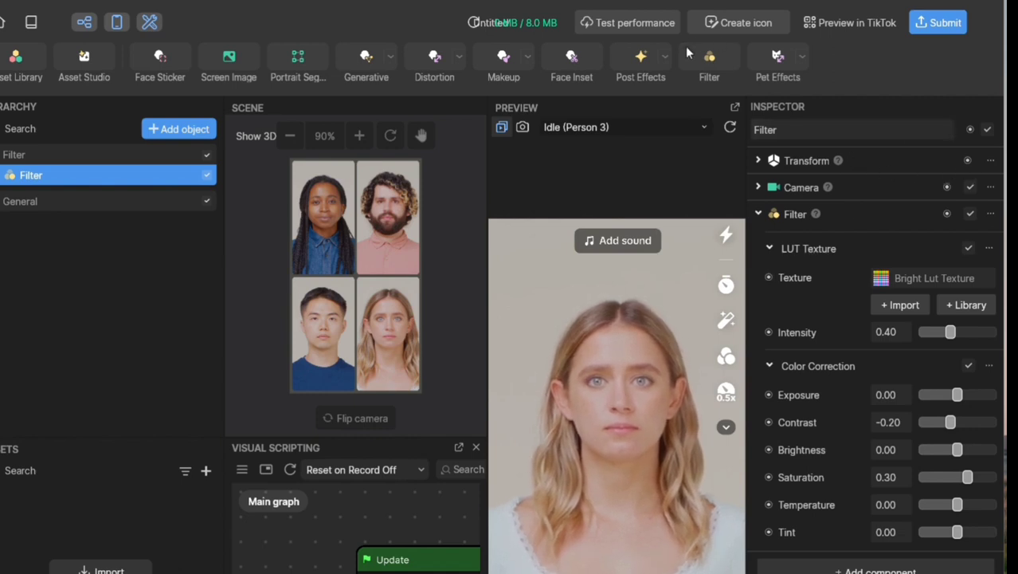
# Add a Bloom post effect with threshold 1.20, soft knee 0.30 and diffuse 3.60, and collapse its settings
pyautogui.click(660, 58)
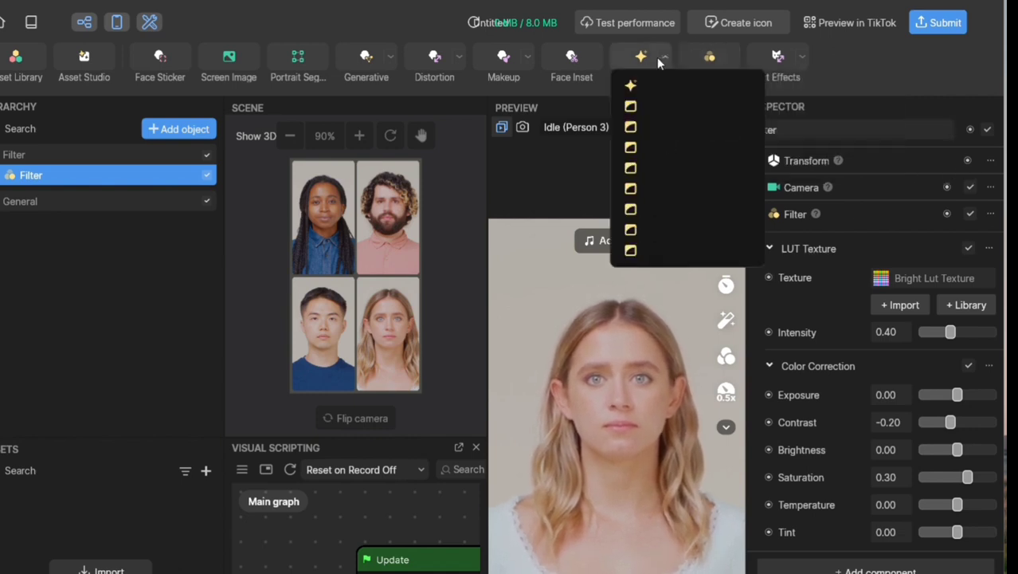
pyautogui.click(645, 107)
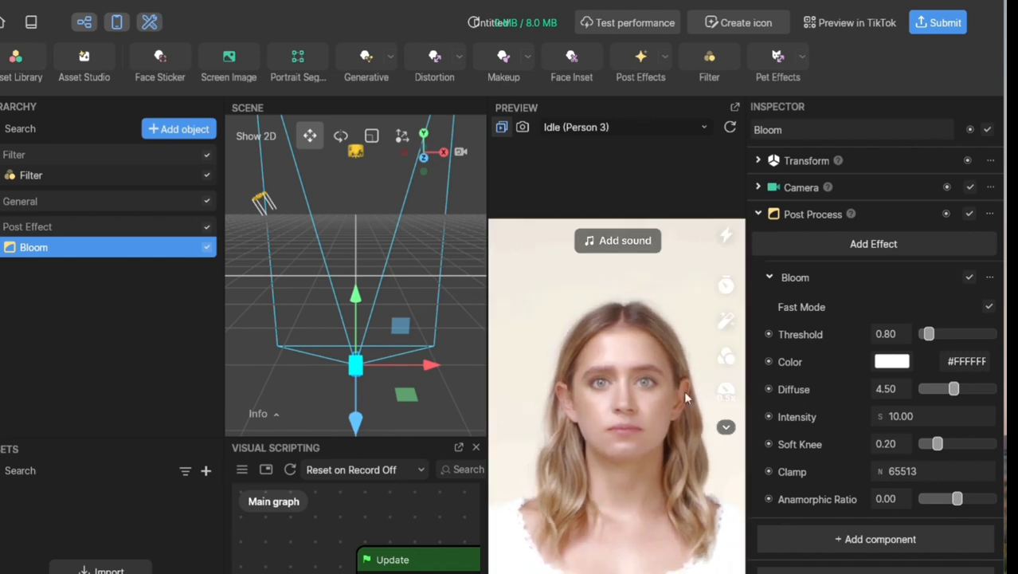
pyautogui.moveTo(936, 334); pyautogui.dragTo(930, 334)
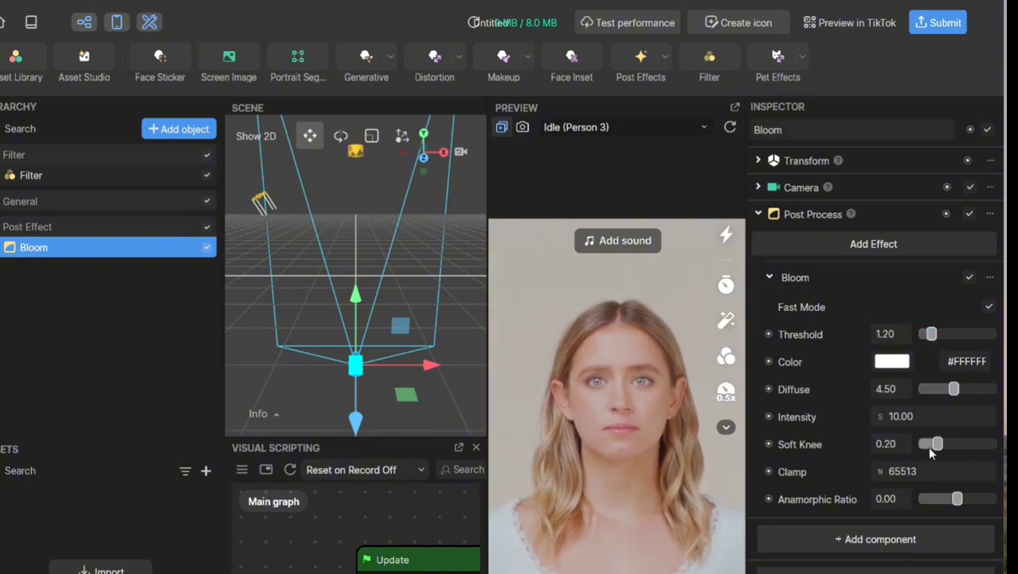
pyautogui.moveTo(938, 444); pyautogui.dragTo(945, 444)
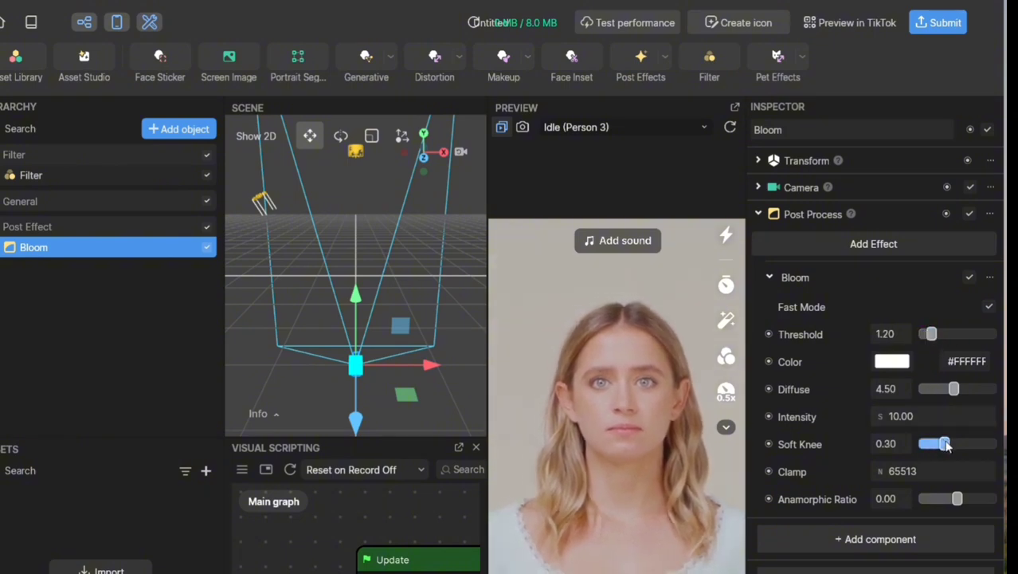
pyautogui.moveTo(949, 388); pyautogui.dragTo(948, 388)
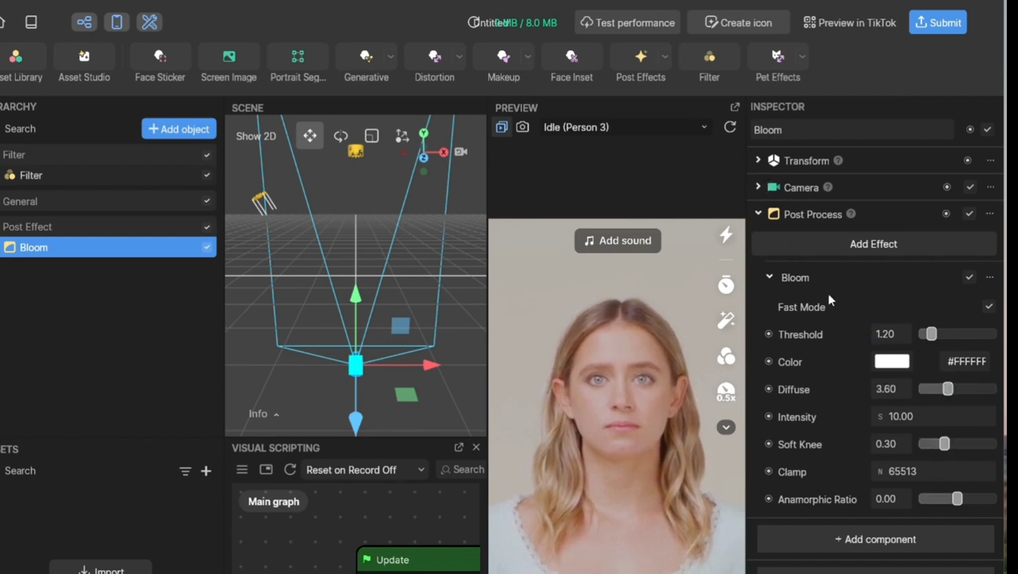
pyautogui.click(897, 286)
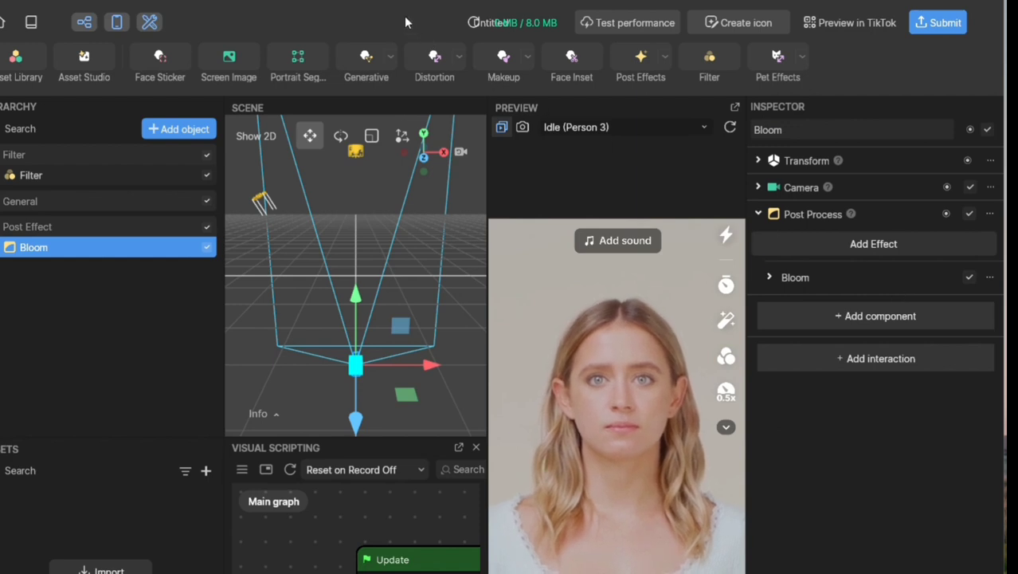
# Add an Eye Effect makeup object to the project
pyautogui.click(523, 63)
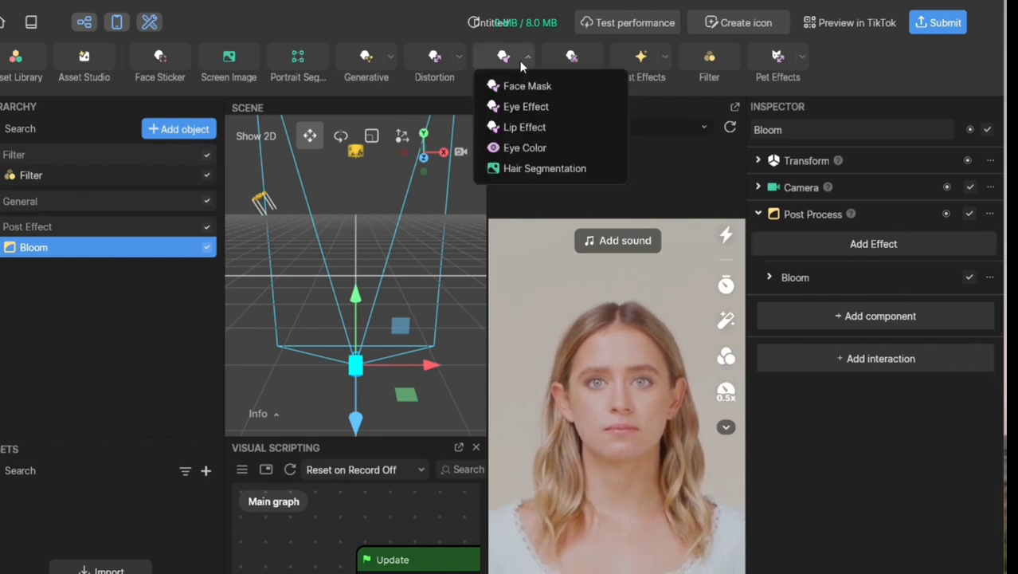
pyautogui.moveTo(519, 86)
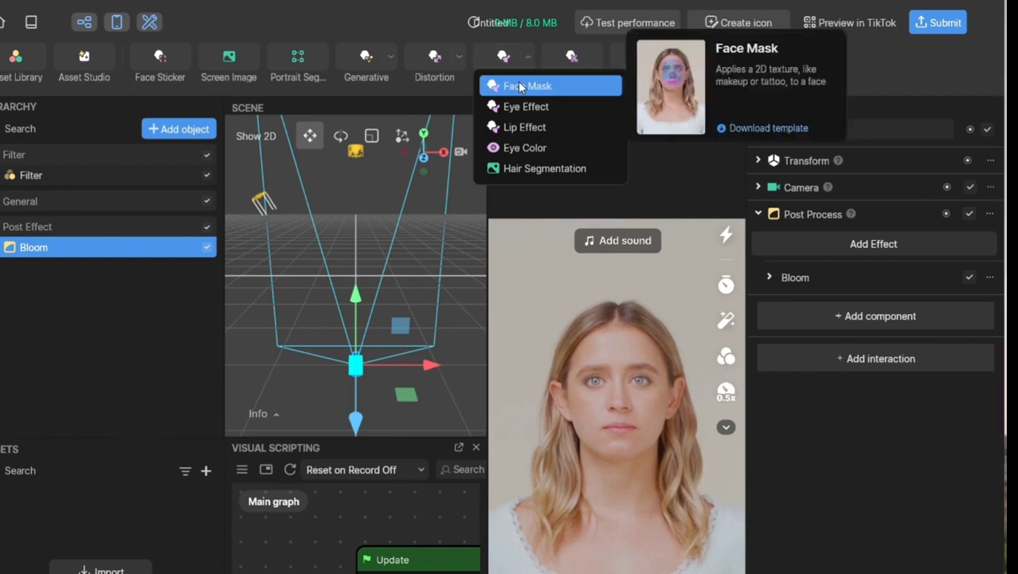
pyautogui.moveTo(517, 109)
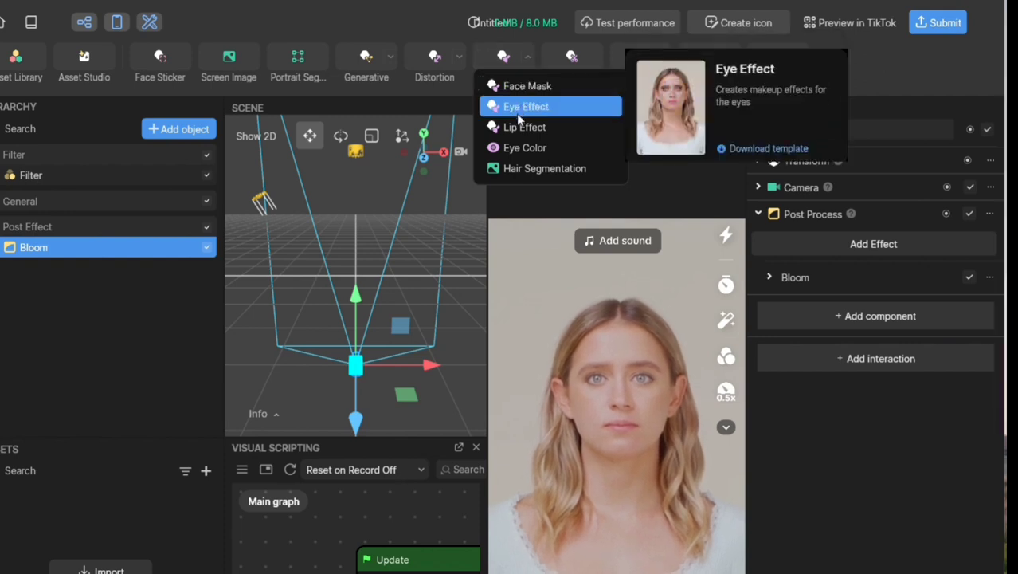
pyautogui.moveTo(518, 151)
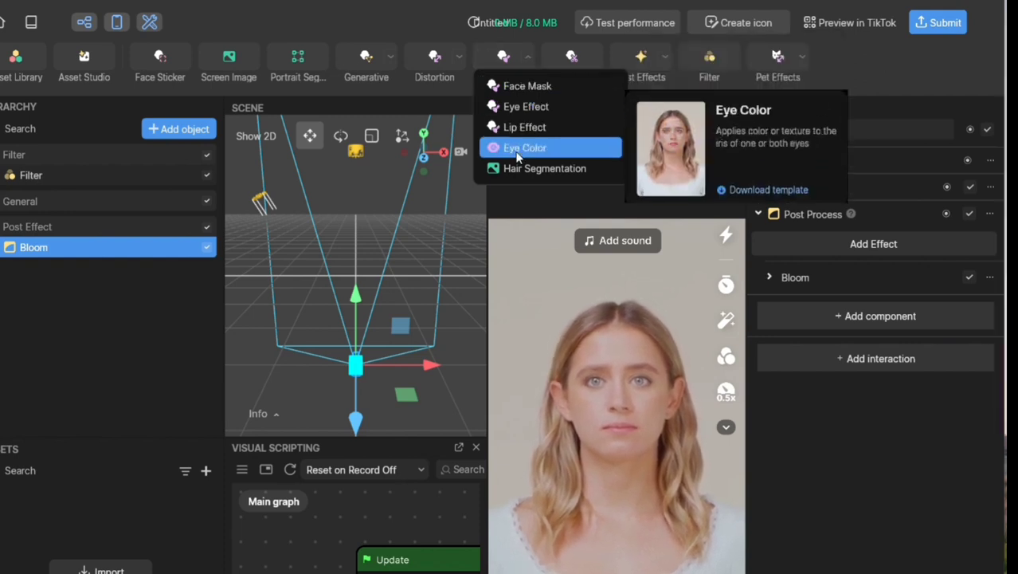
pyautogui.click(524, 108)
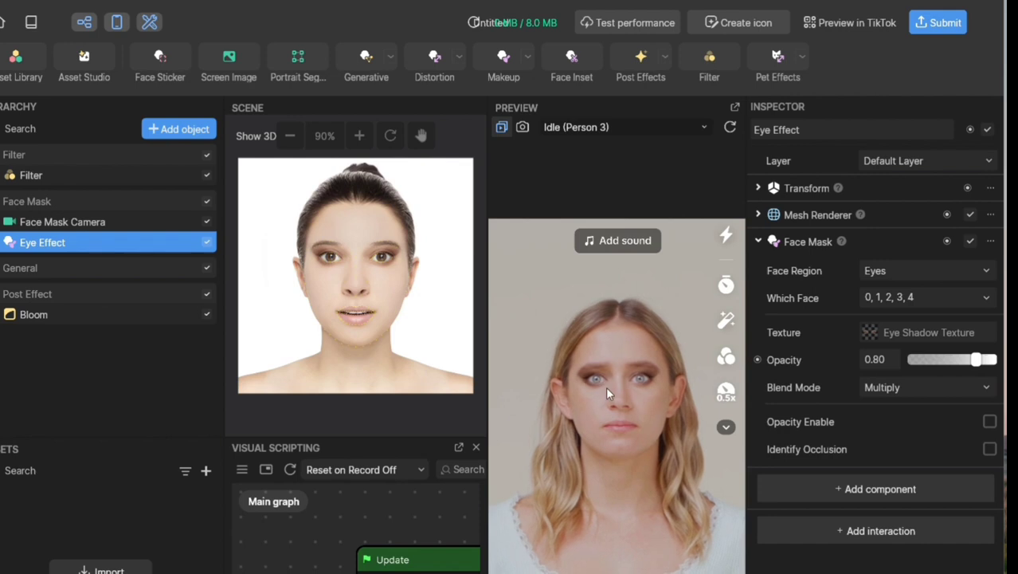
# Add the Wink generative effect and acknowledge the potential alignment issue warning
pyautogui.click(459, 56)
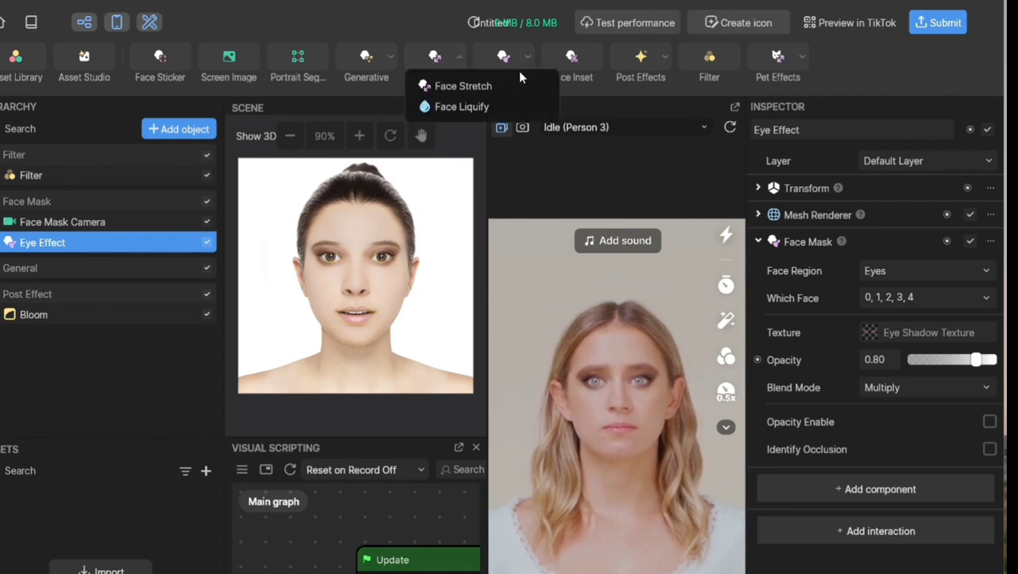
pyautogui.click(388, 58)
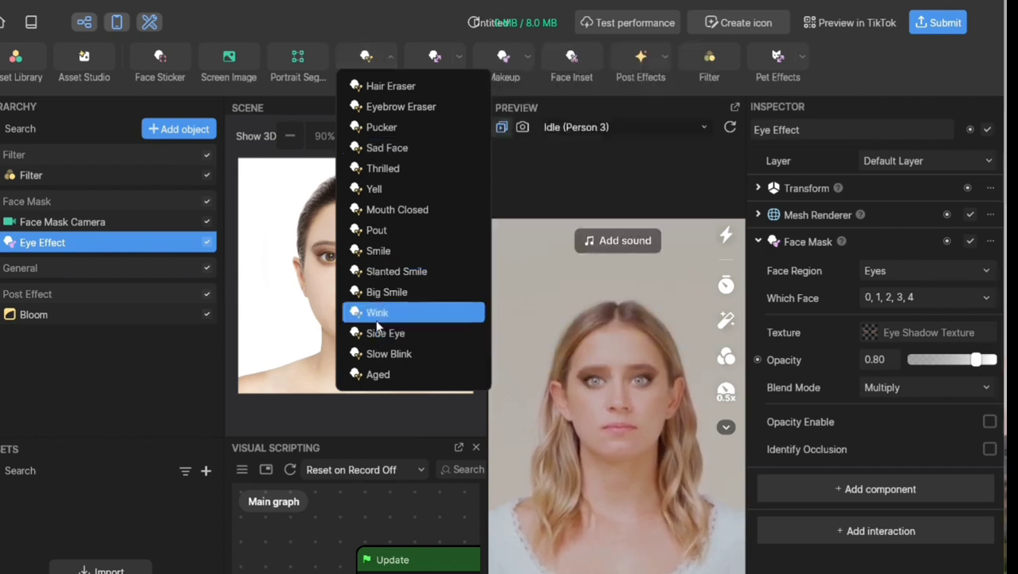
pyautogui.click(376, 312)
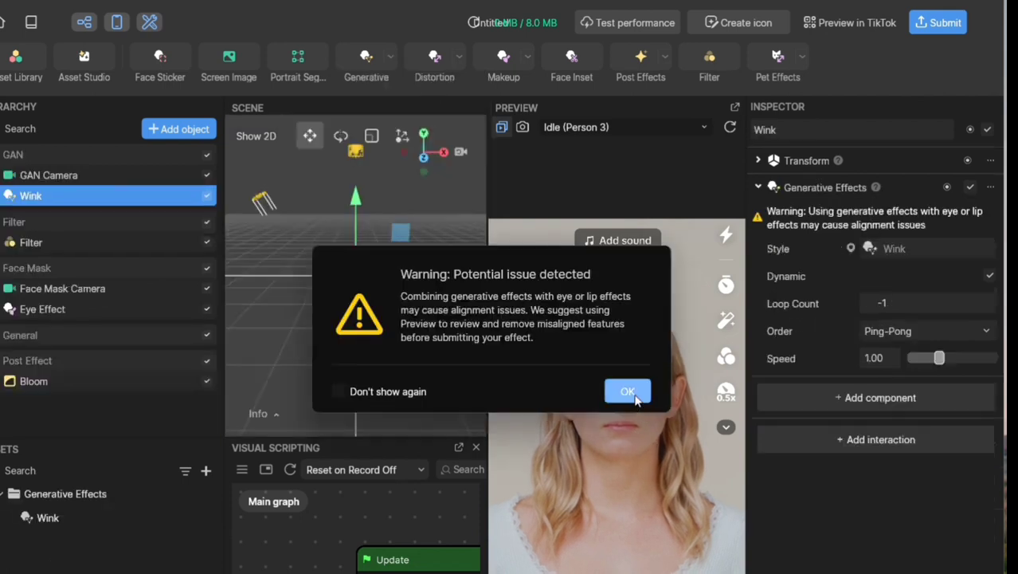
pyautogui.click(630, 390)
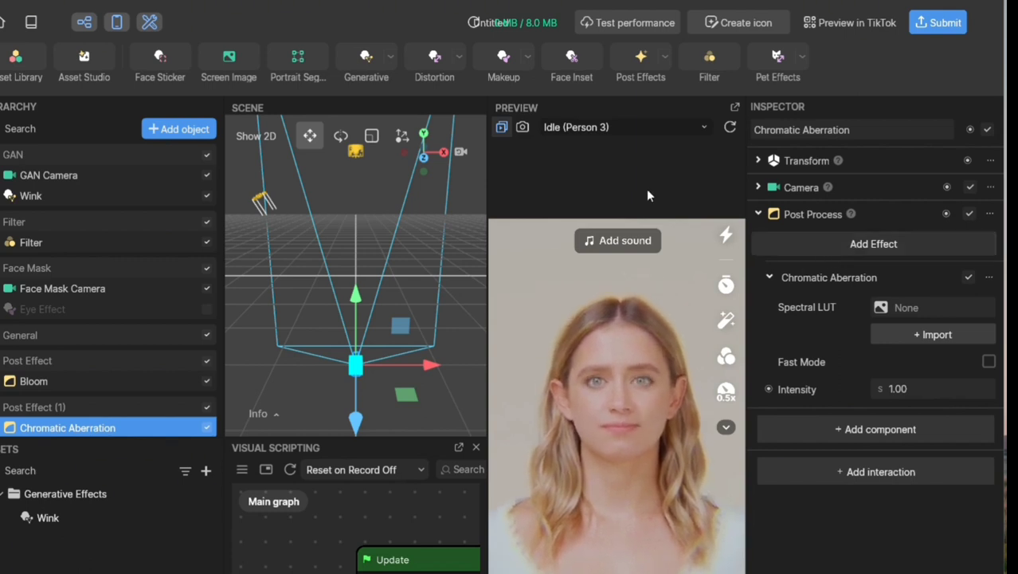
# Add a Portrait Segmentation effect and open the texture import options for its Background image
pyautogui.moveTo(447, 69)
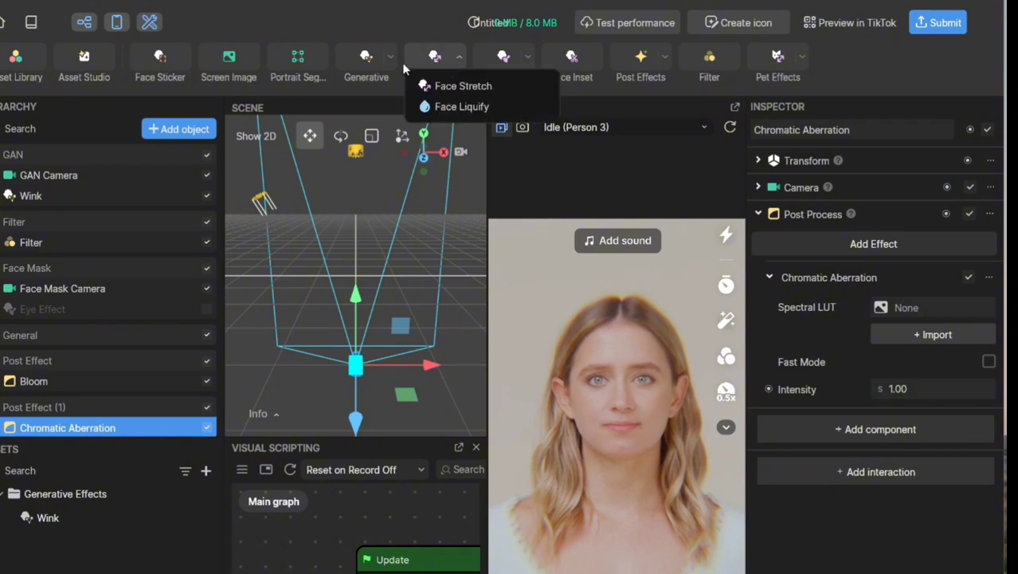
pyautogui.moveTo(391, 65)
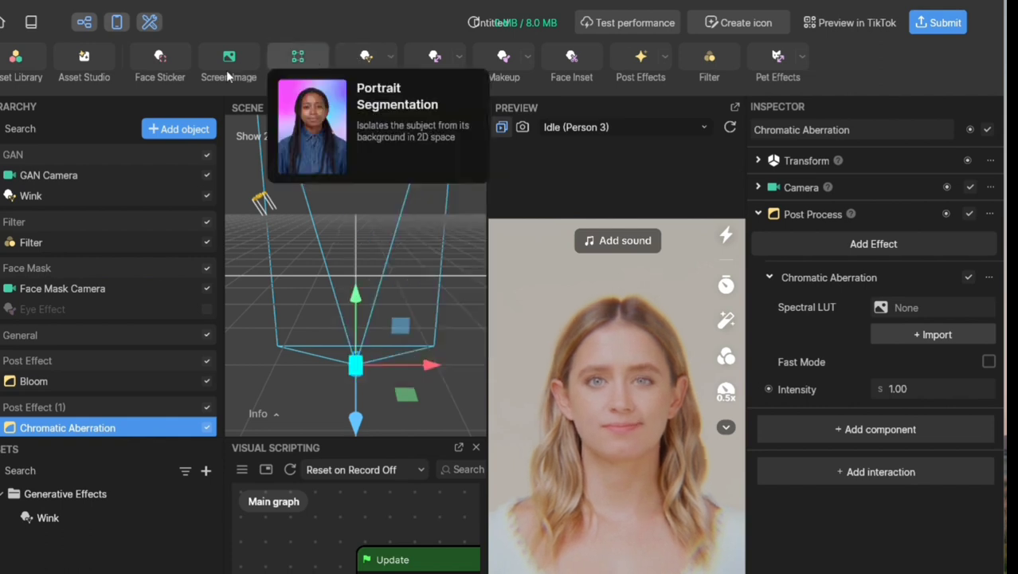
pyautogui.click(295, 66)
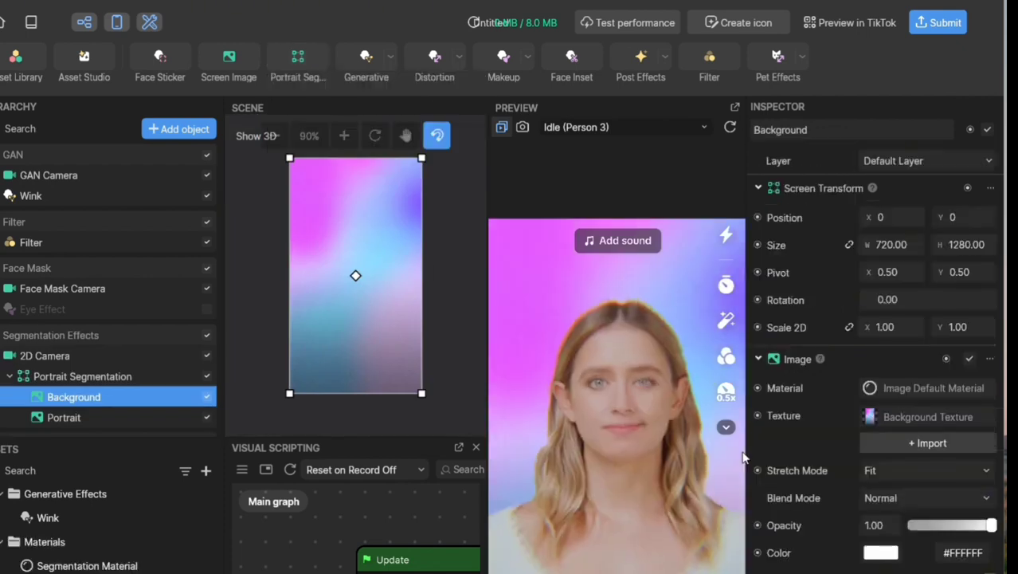
pyautogui.click(904, 444)
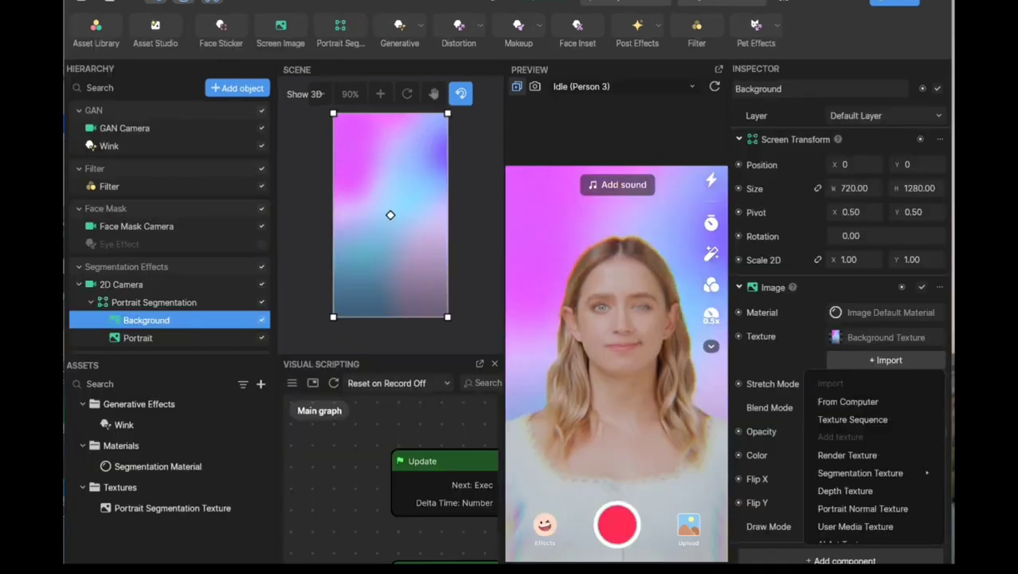
# Switch to the Chrome browser, search Google for pinterest and open the Pinterest home page
pyautogui.click(640, 570)
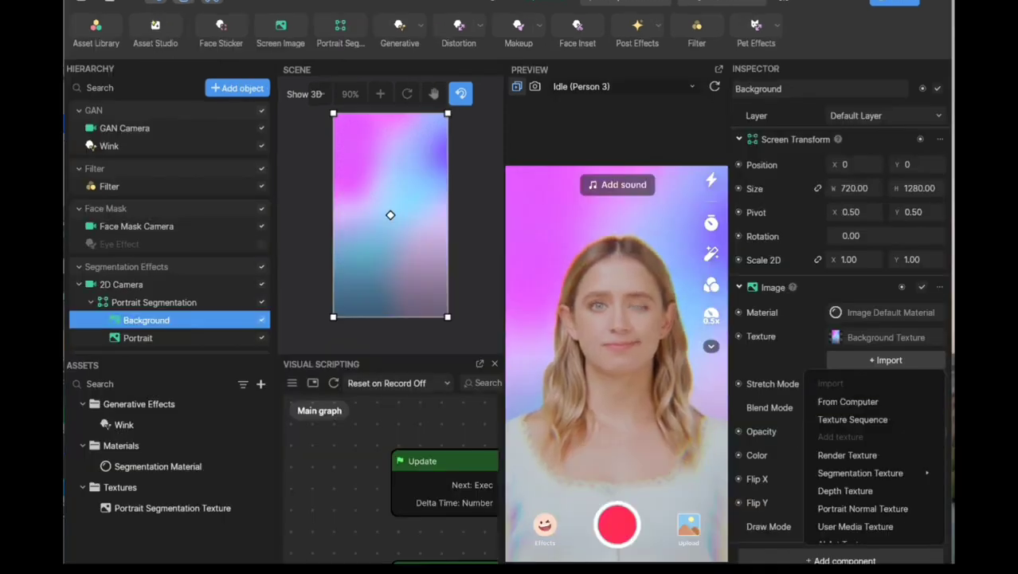
pyautogui.click(500, 256)
pyautogui.write('pi')
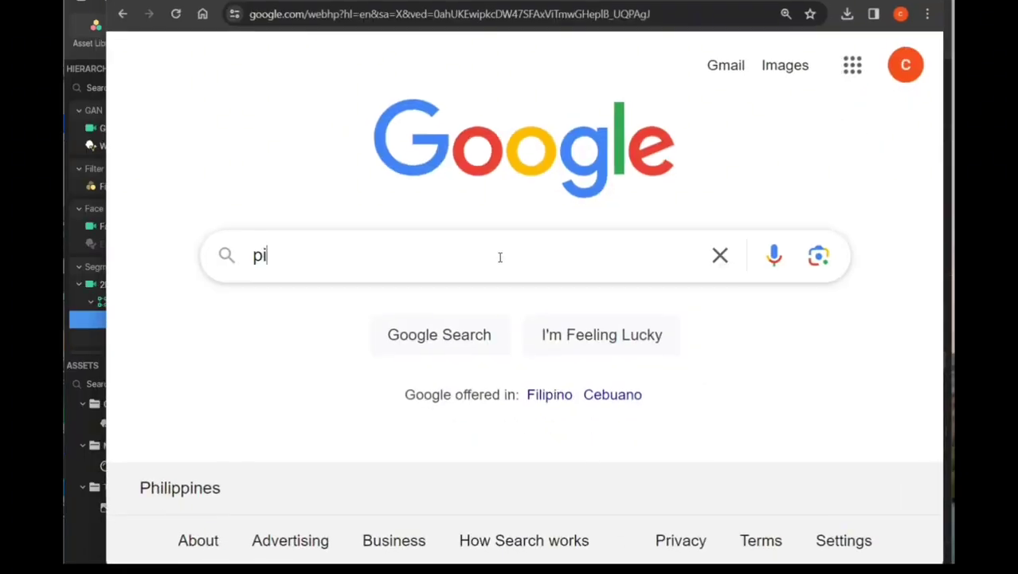
pyautogui.write('nters')
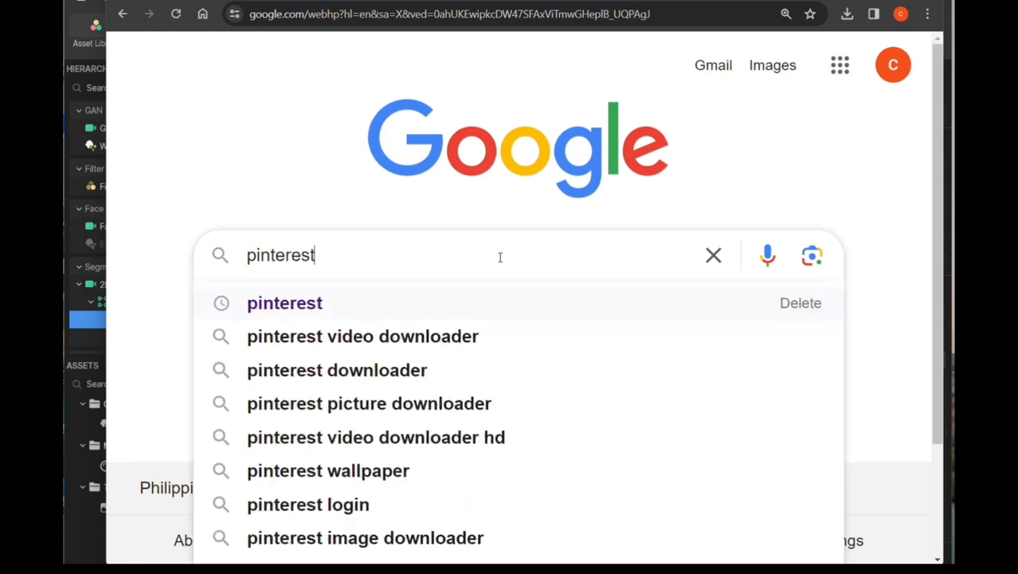
pyautogui.write('st')
pyautogui.press('Return')
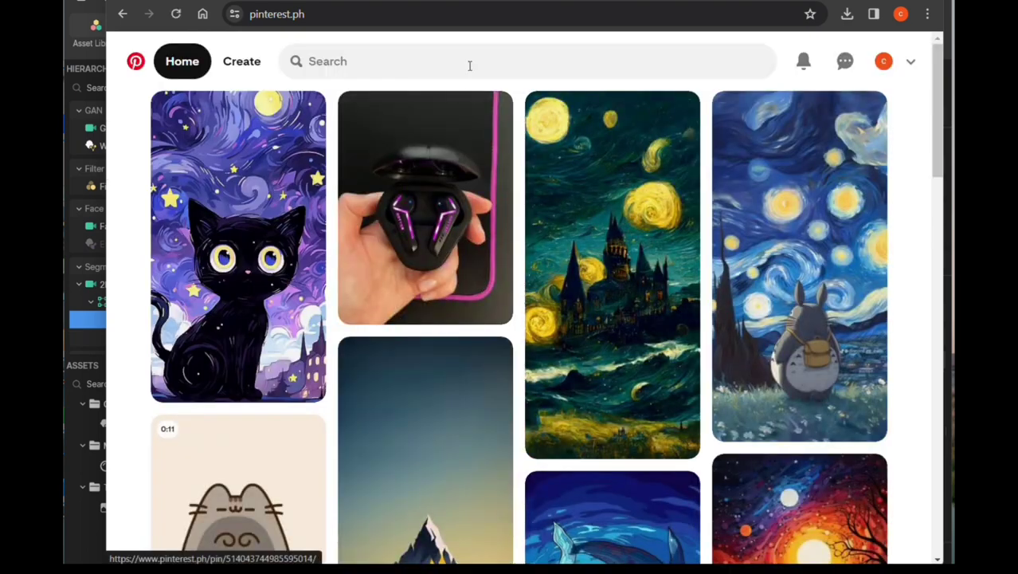
# Search Pinterest for "filter in face"
pyautogui.click(470, 61)
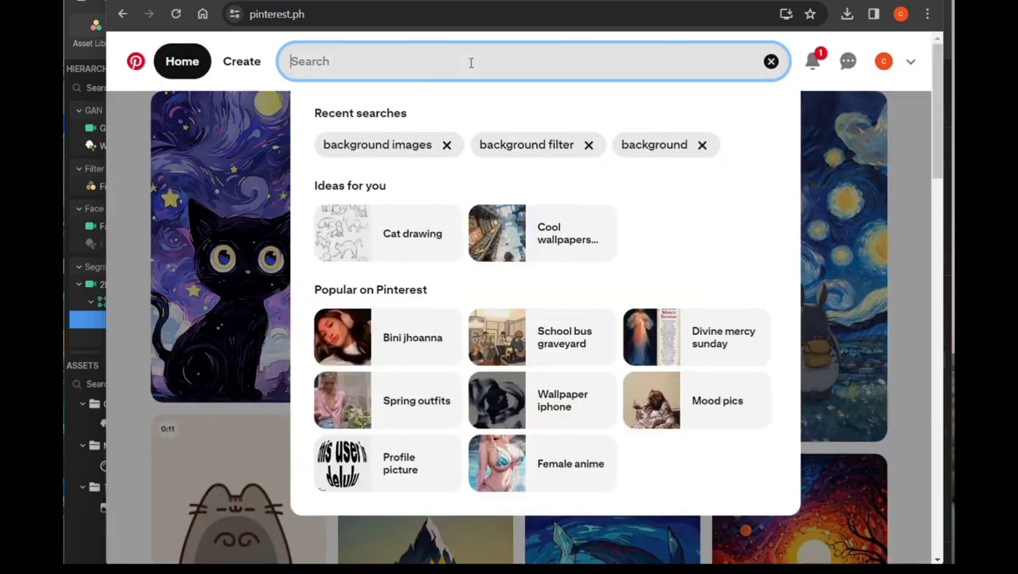
pyautogui.write('filt')
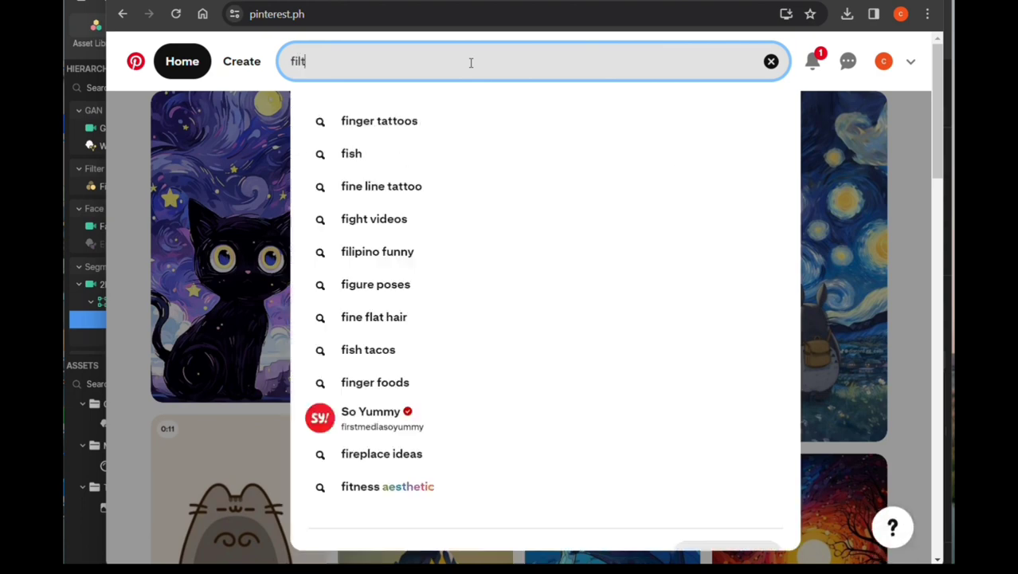
pyautogui.write('er in')
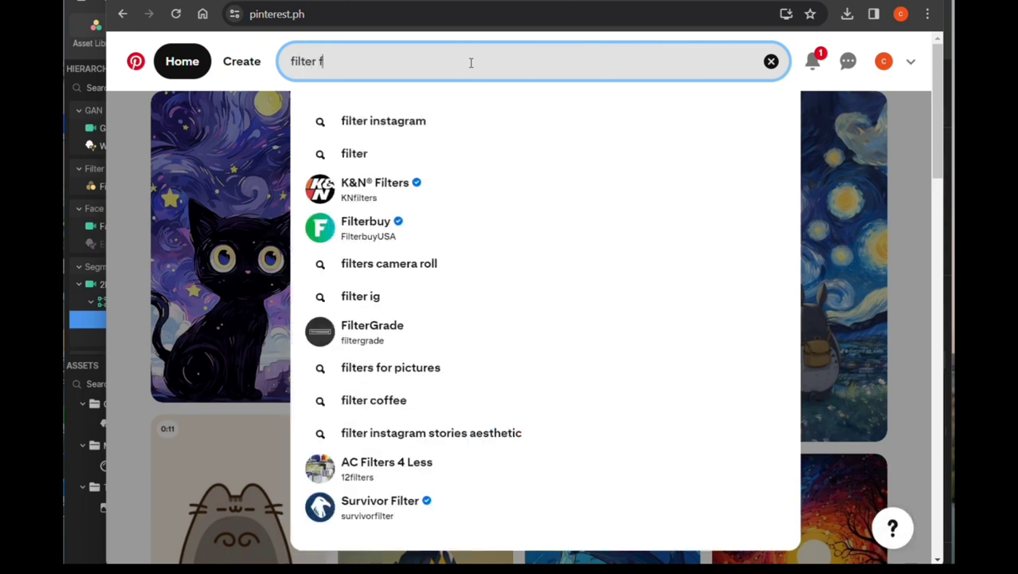
pyautogui.write(' face')
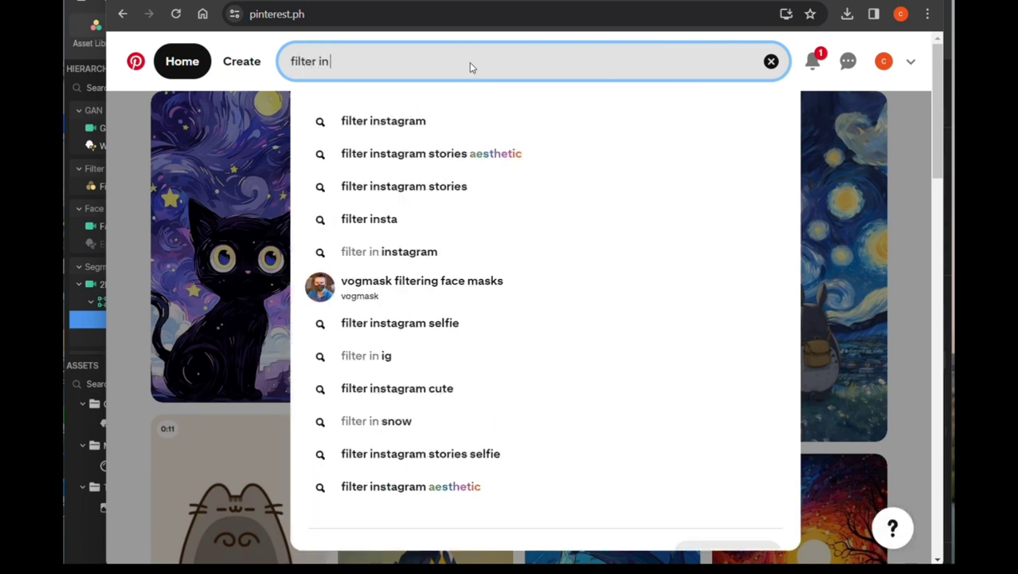
pyautogui.press('Return')
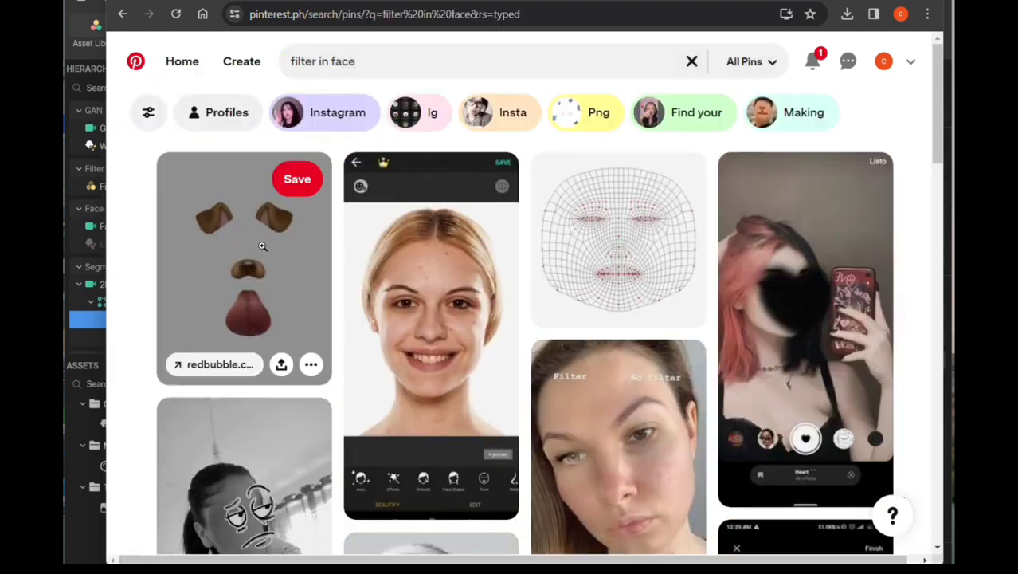
# Open the dog filter sticker pin and save its image to the Downloads folder as 11
pyautogui.click(243, 260)
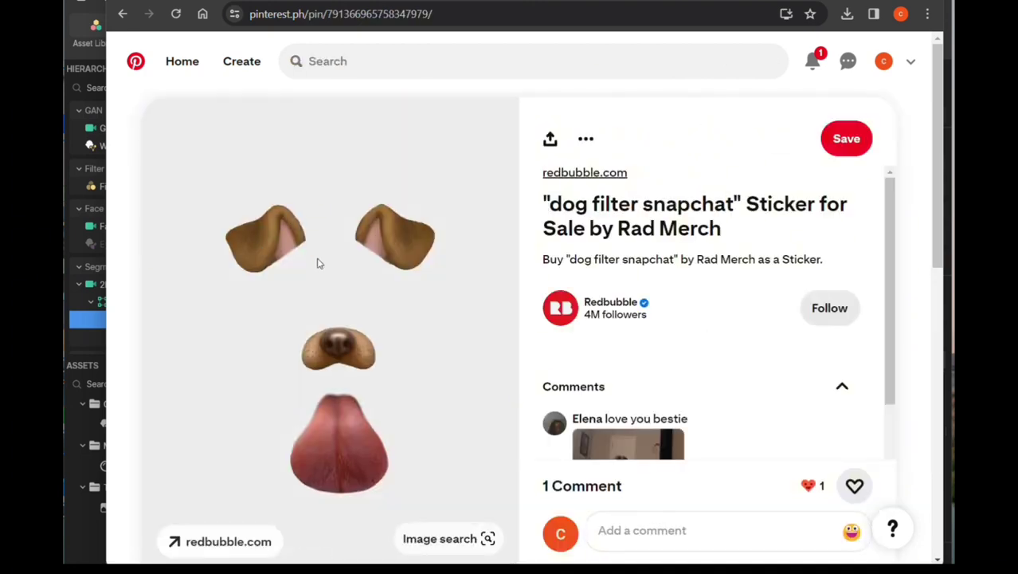
pyautogui.rightClick(280, 239)
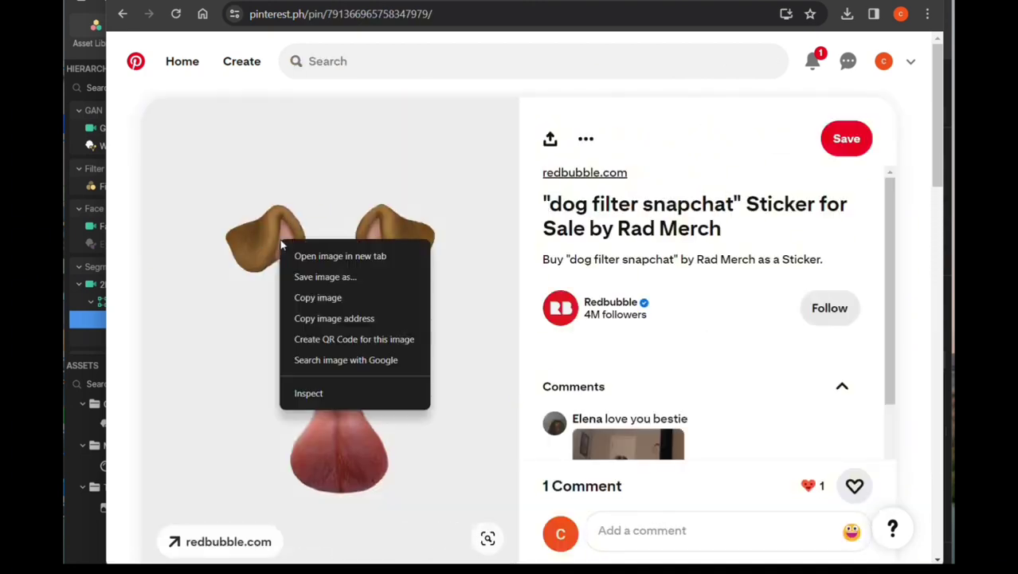
pyautogui.click(316, 278)
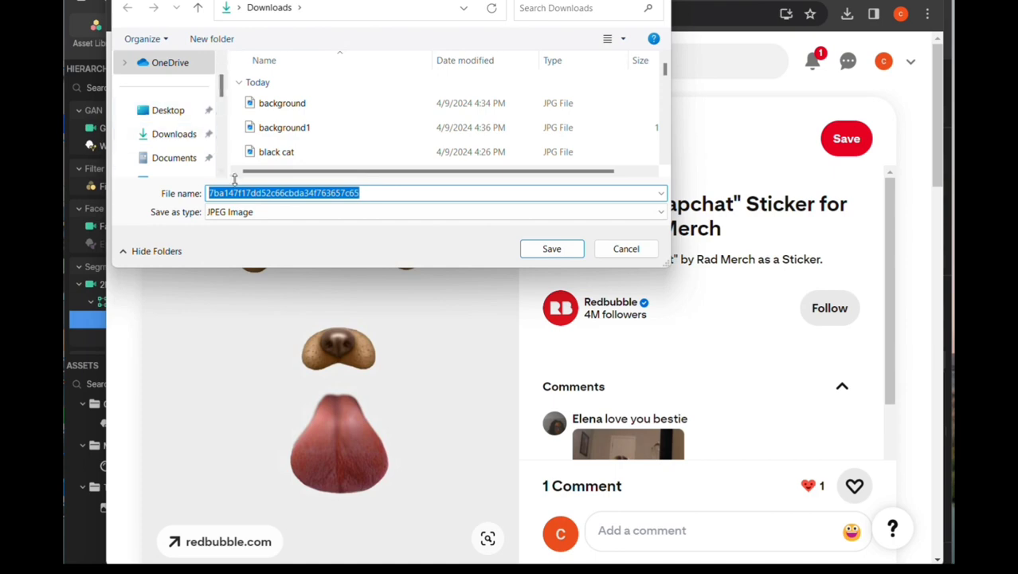
pyautogui.write('11')
pyautogui.press('Return')
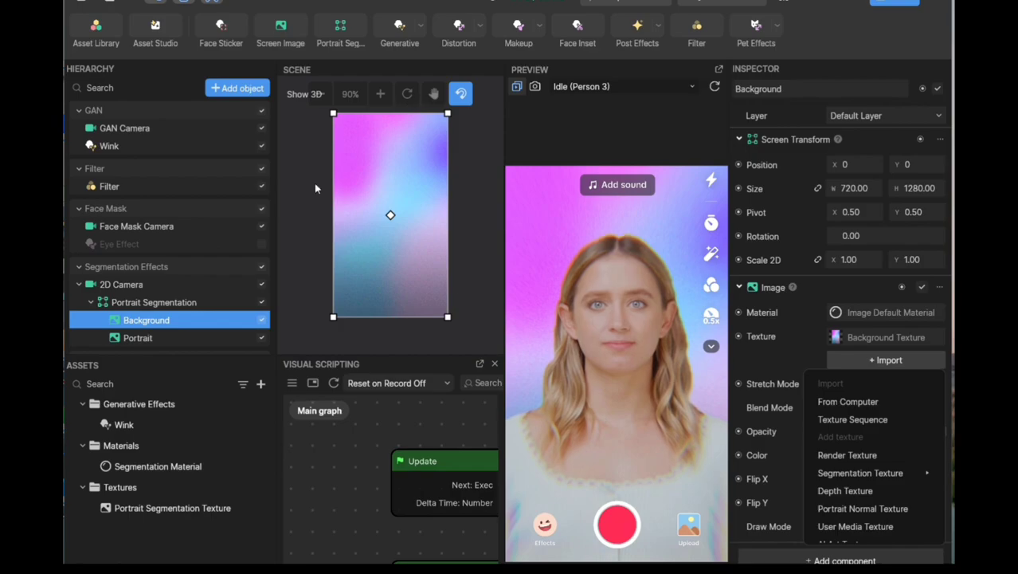
# Import image 11 from Downloads as the Background texture in Effect House and move the background up to Y about 164
pyautogui.click(867, 361)
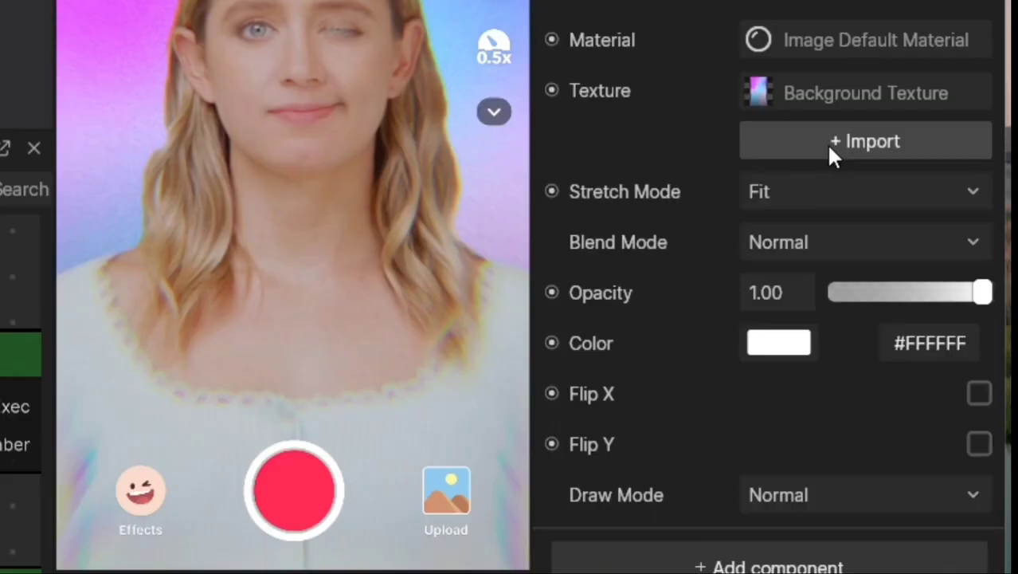
pyautogui.click(830, 146)
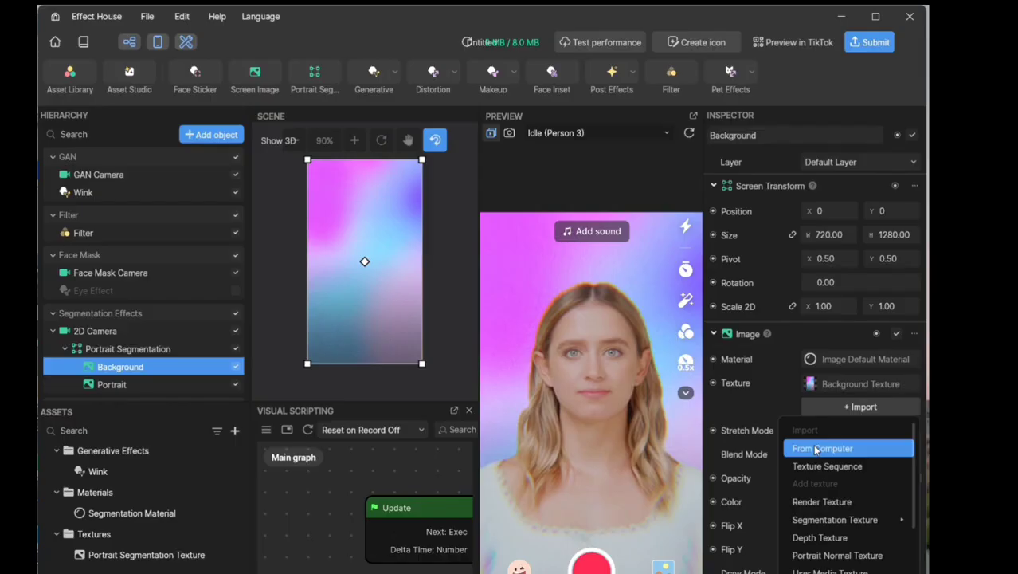
pyautogui.click(816, 450)
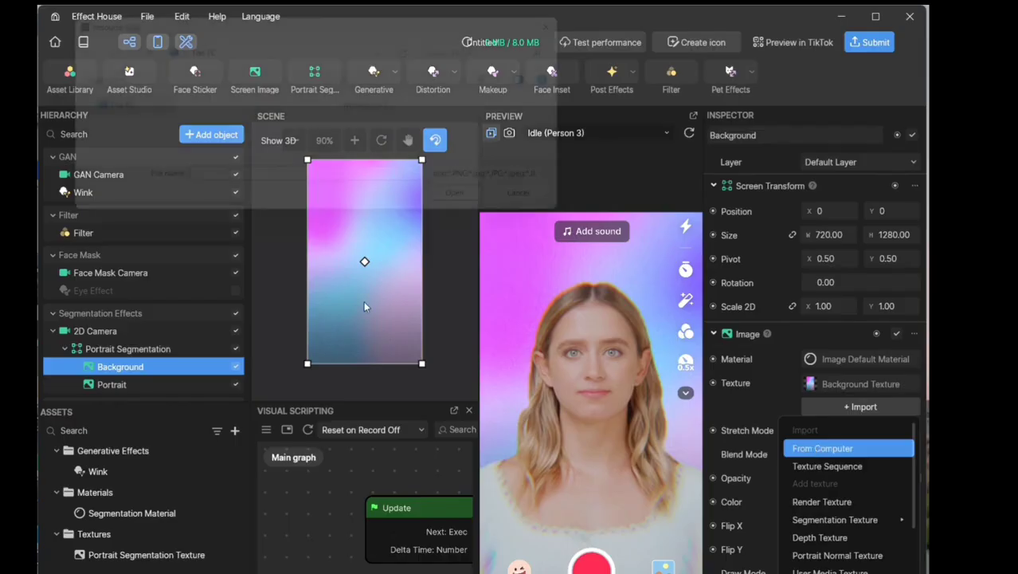
pyautogui.click(195, 143)
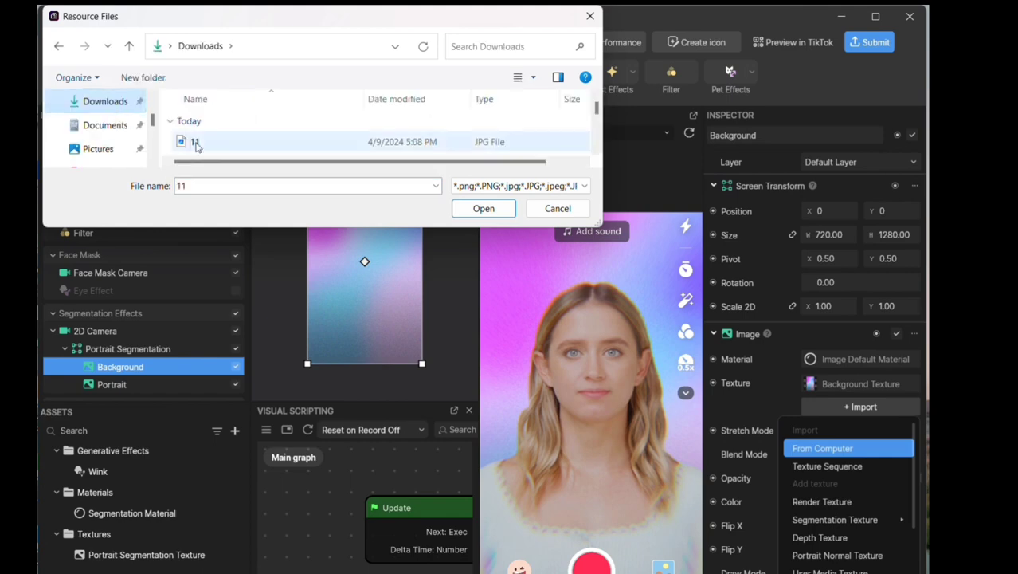
pyautogui.doubleClick(197, 142)
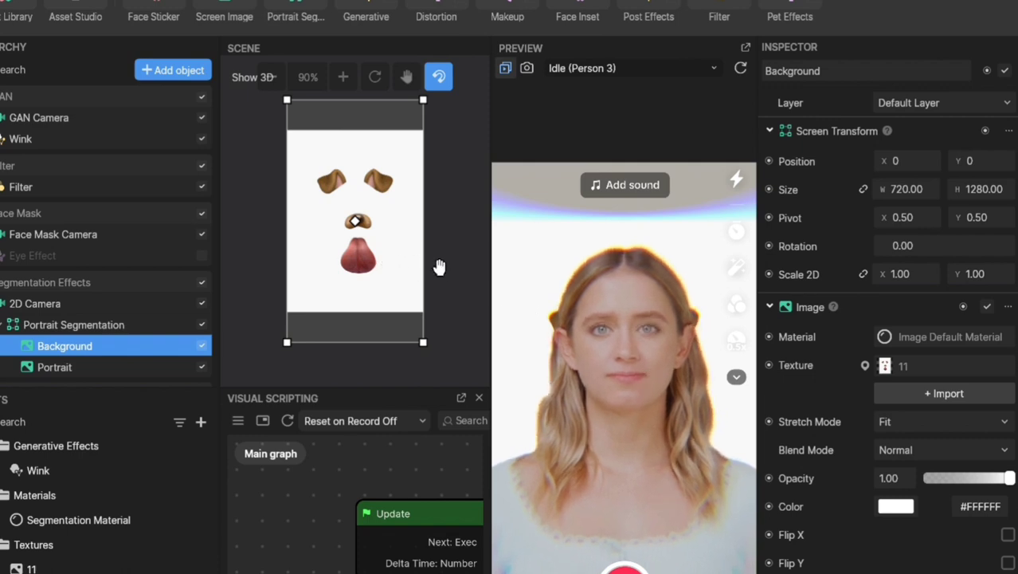
pyautogui.moveTo(423, 264); pyautogui.dragTo(403, 232)
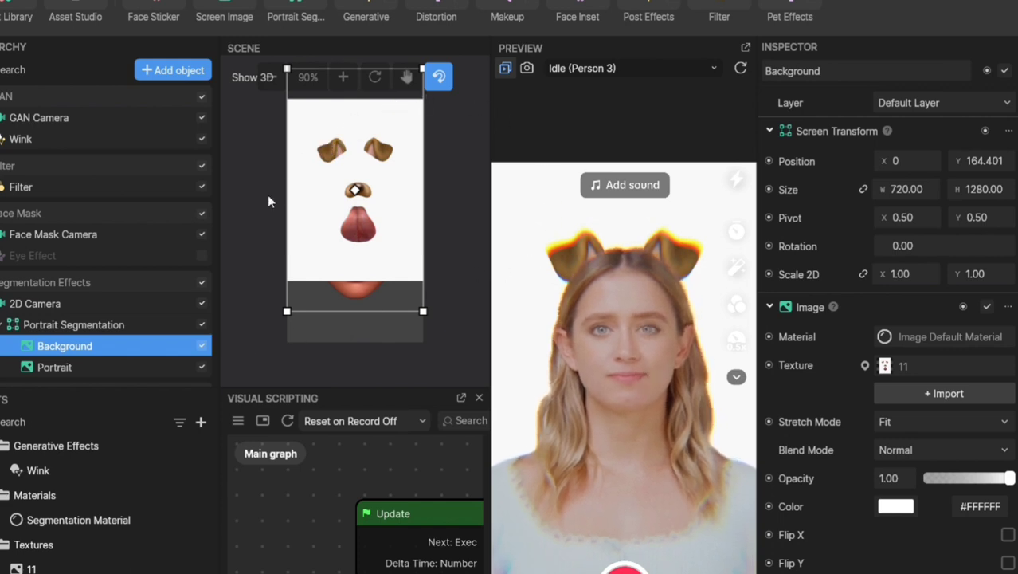
# Add another Filter post effect through the Background object and generate a QR code for previewing the effect in TikTok
pyautogui.rightClick(153, 344)
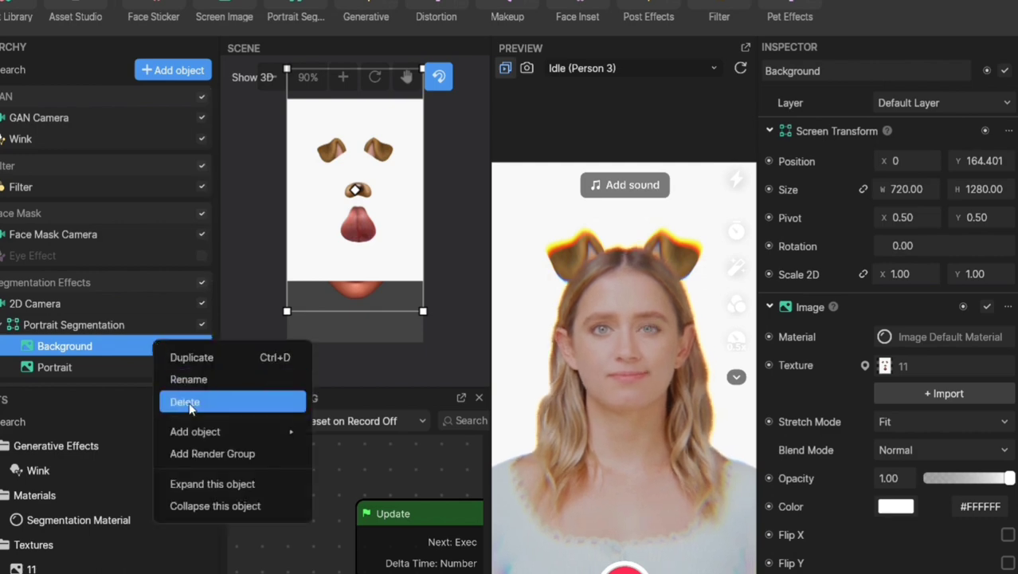
pyautogui.moveTo(194, 431)
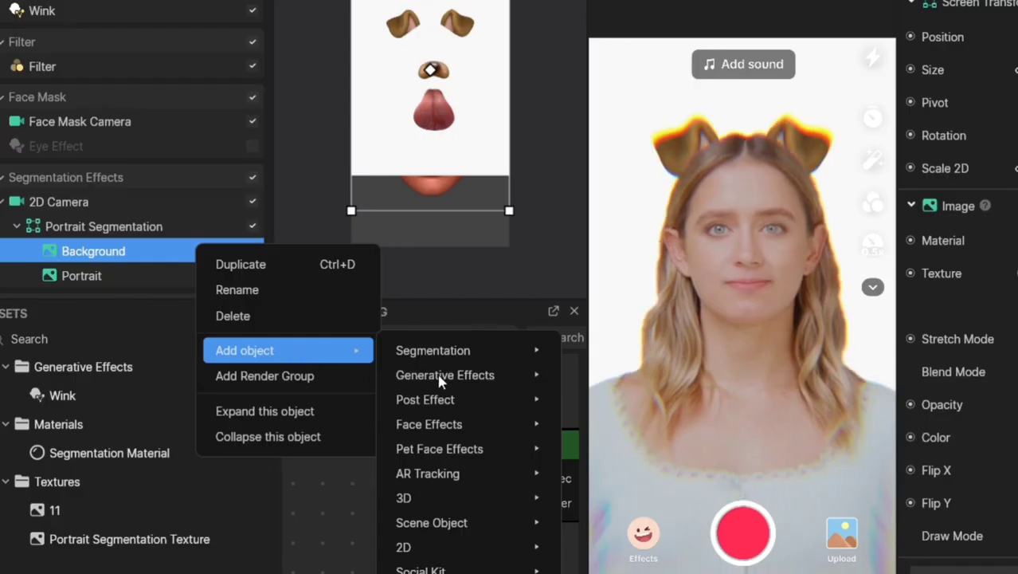
pyautogui.moveTo(368, 437)
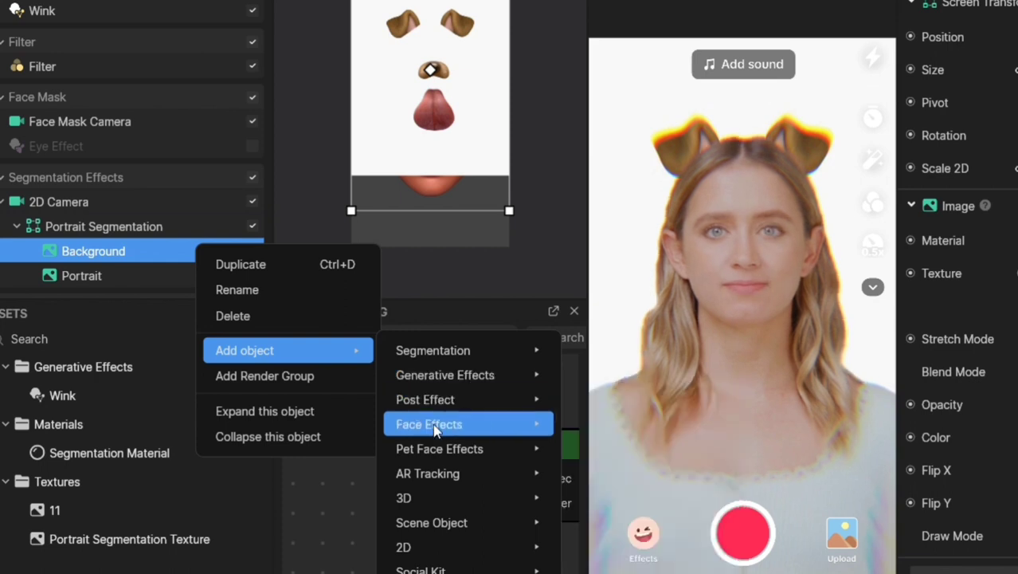
pyautogui.moveTo(435, 427)
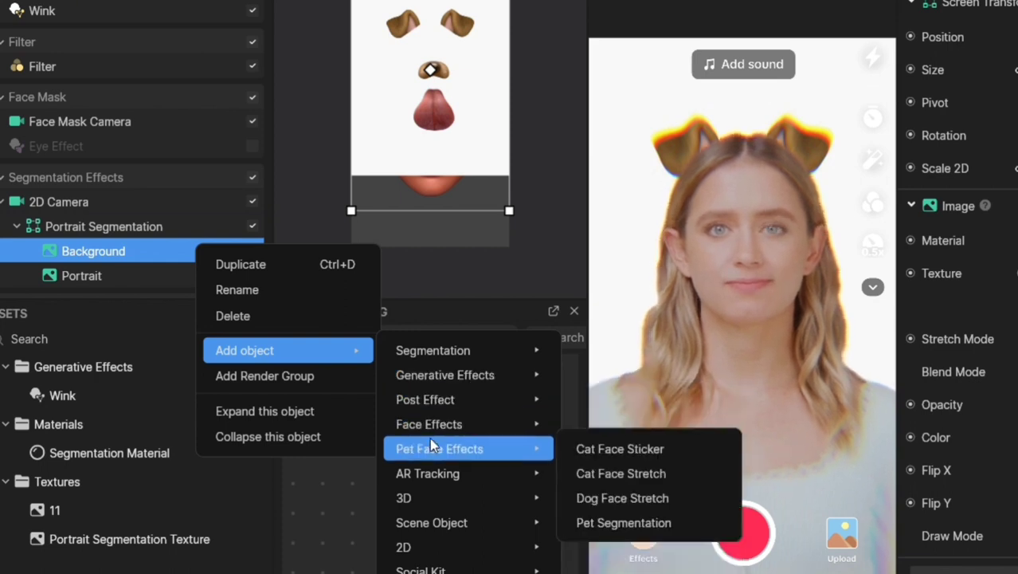
pyautogui.moveTo(428, 478)
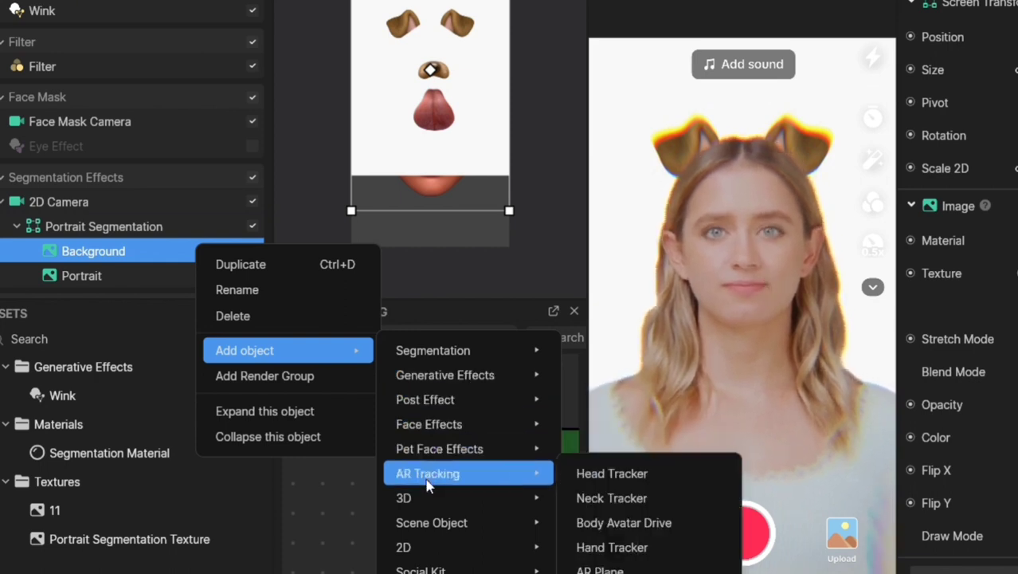
pyautogui.moveTo(423, 497)
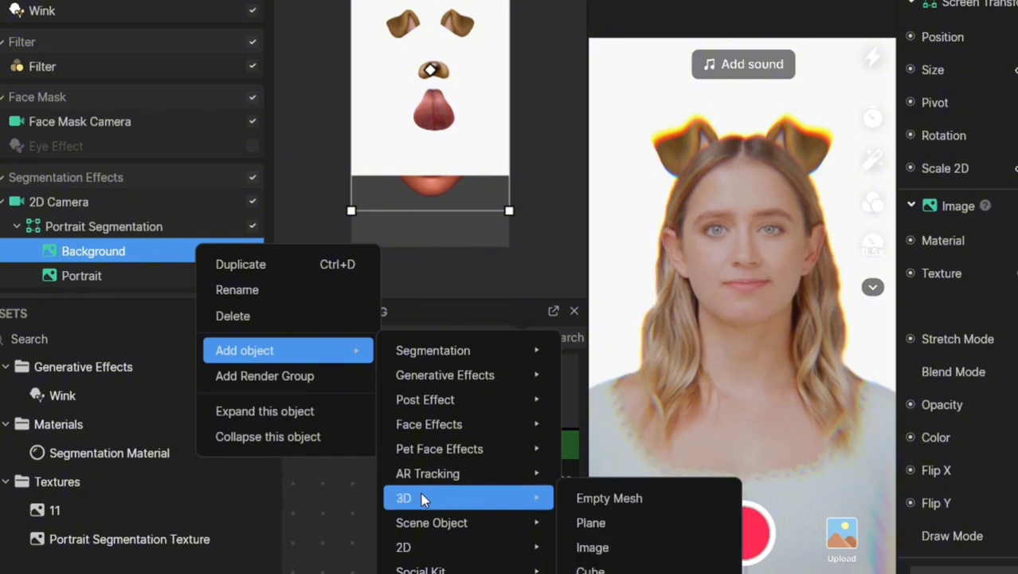
pyautogui.moveTo(424, 401)
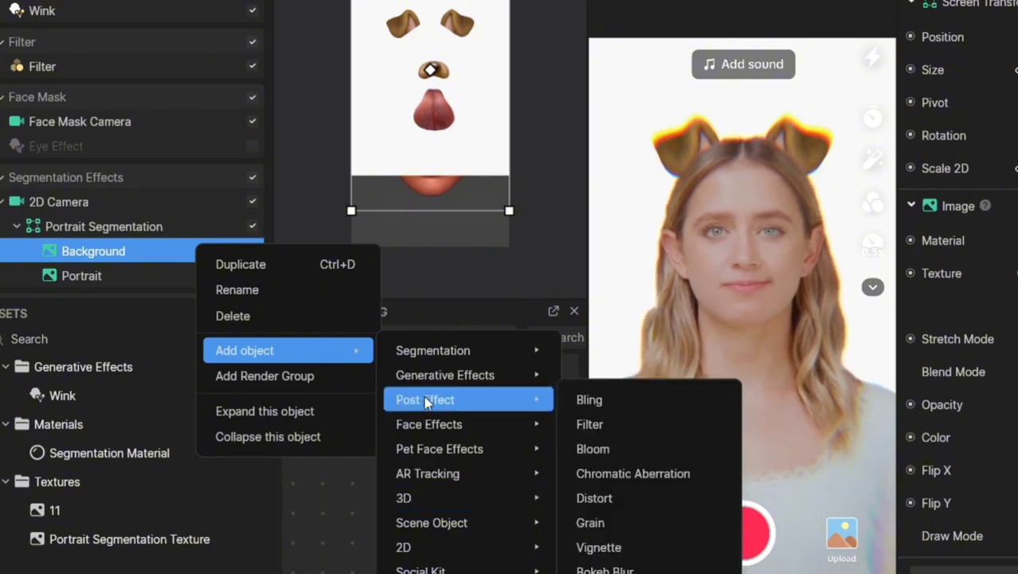
pyautogui.click(586, 425)
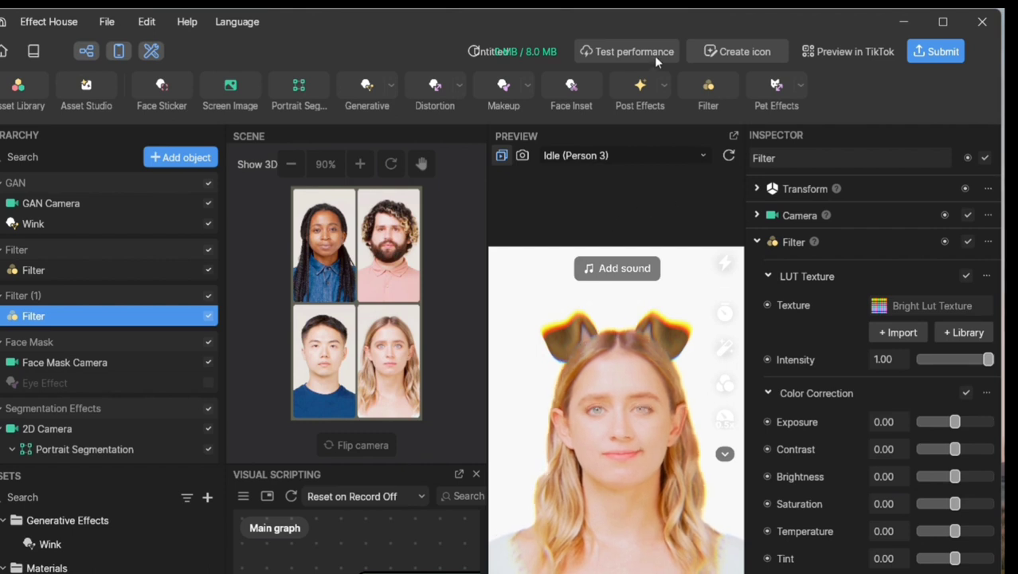
pyautogui.click(837, 54)
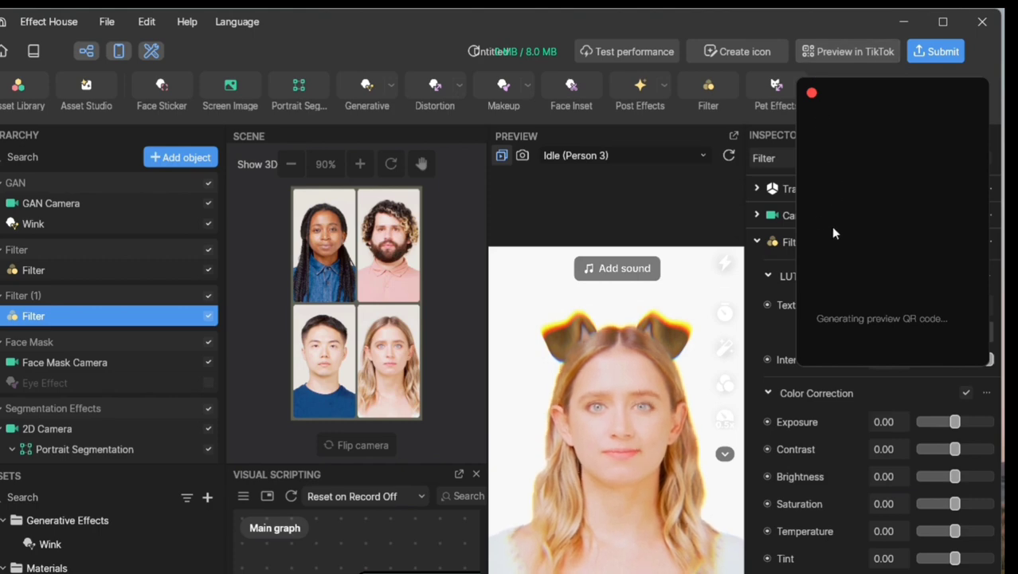
# Start submitting the effect for publishing and create its icon from the preselected template of the smiling dark-haired woman
pyautogui.click(937, 53)
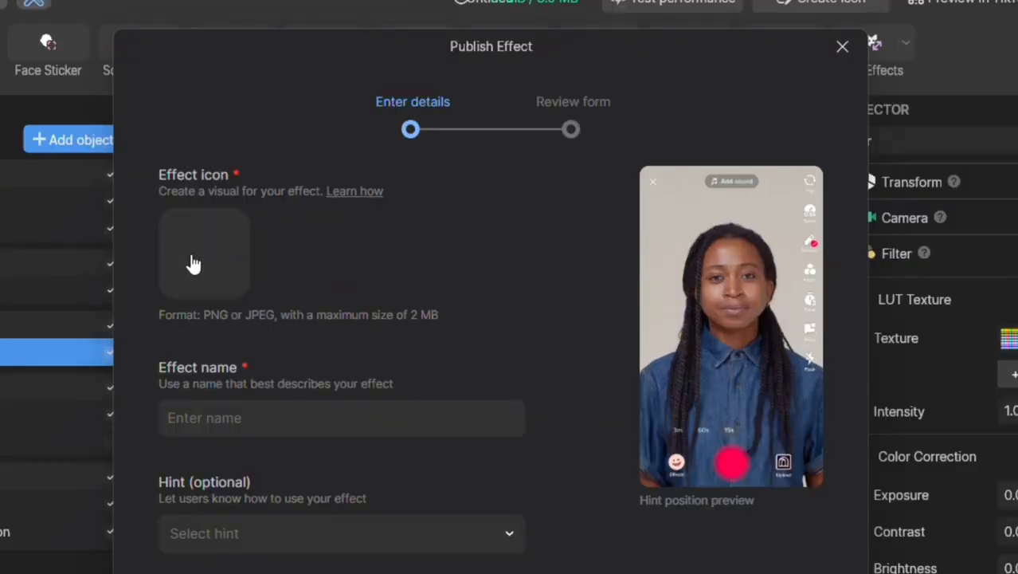
pyautogui.click(195, 263)
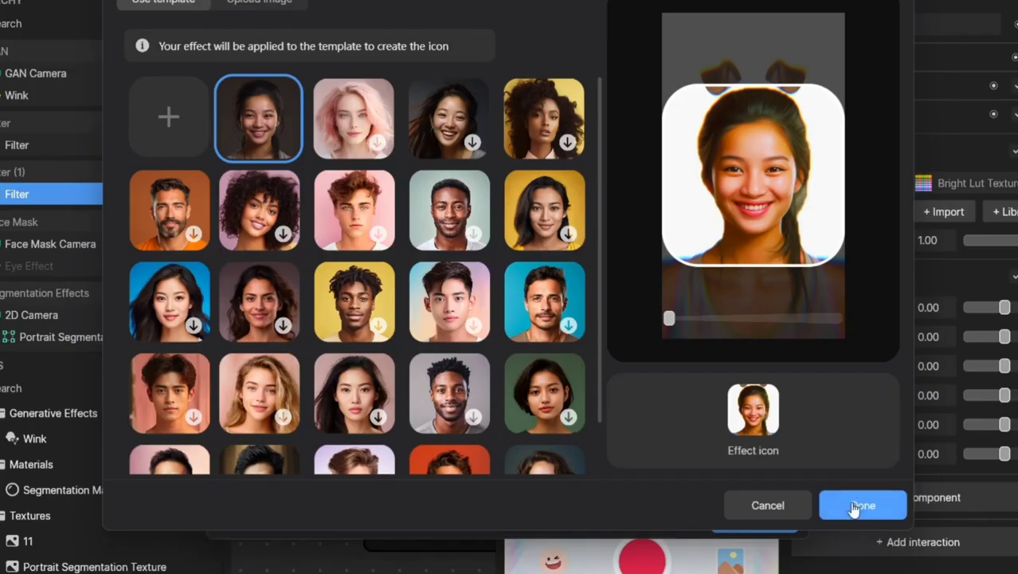
pyautogui.click(854, 507)
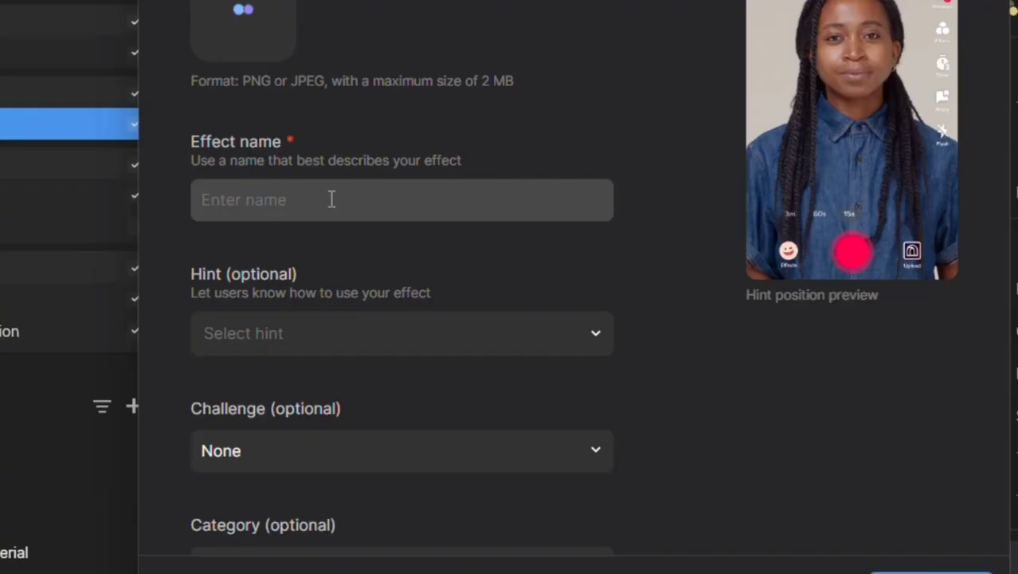
# Name the effect "cutie dog" and set its hint to Show face
pyautogui.click(332, 199)
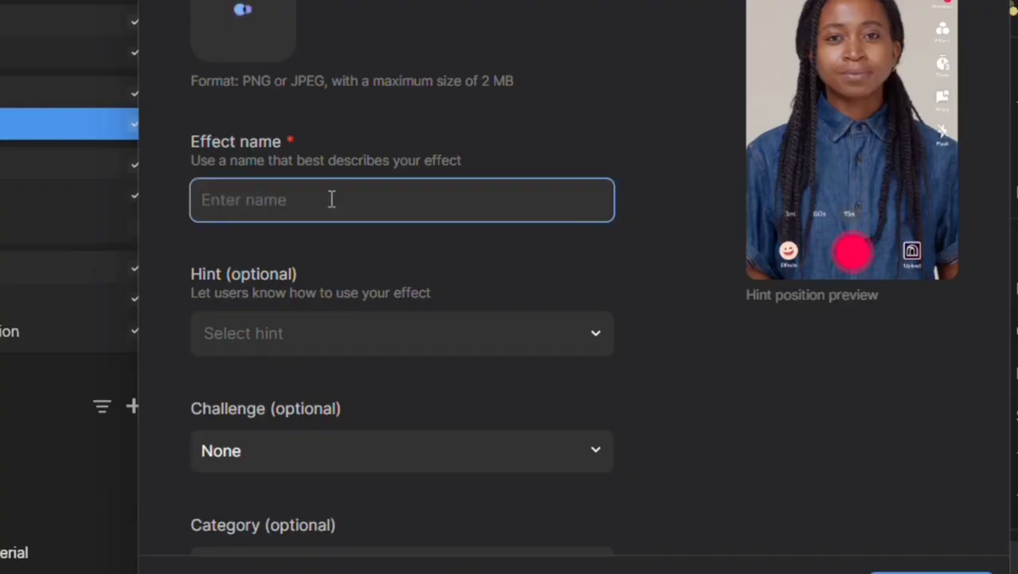
pyautogui.write('cutie dog')
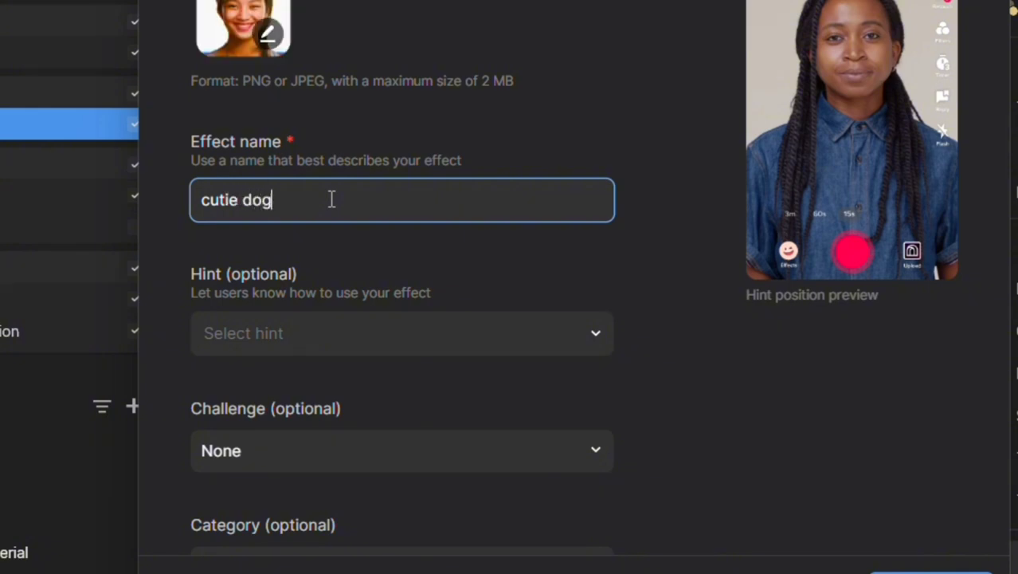
pyautogui.click(642, 254)
pyautogui.scroll(-3, 642, 254)
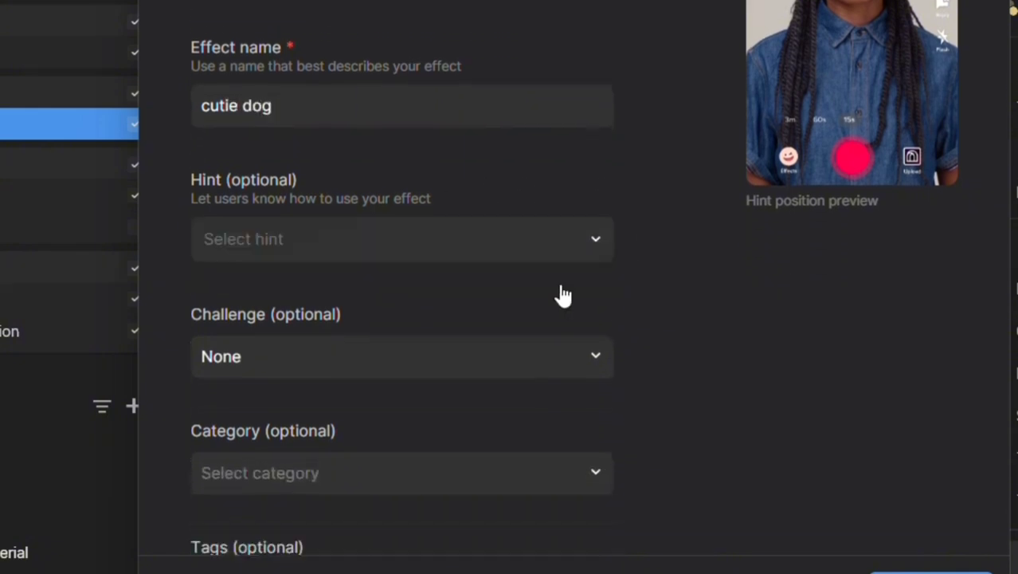
pyautogui.click(553, 246)
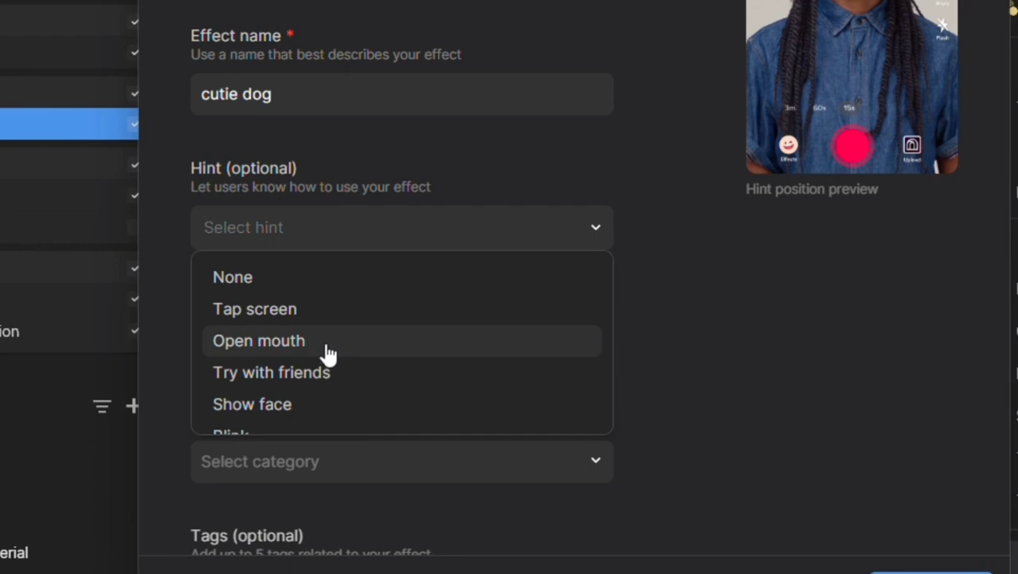
pyautogui.click(319, 406)
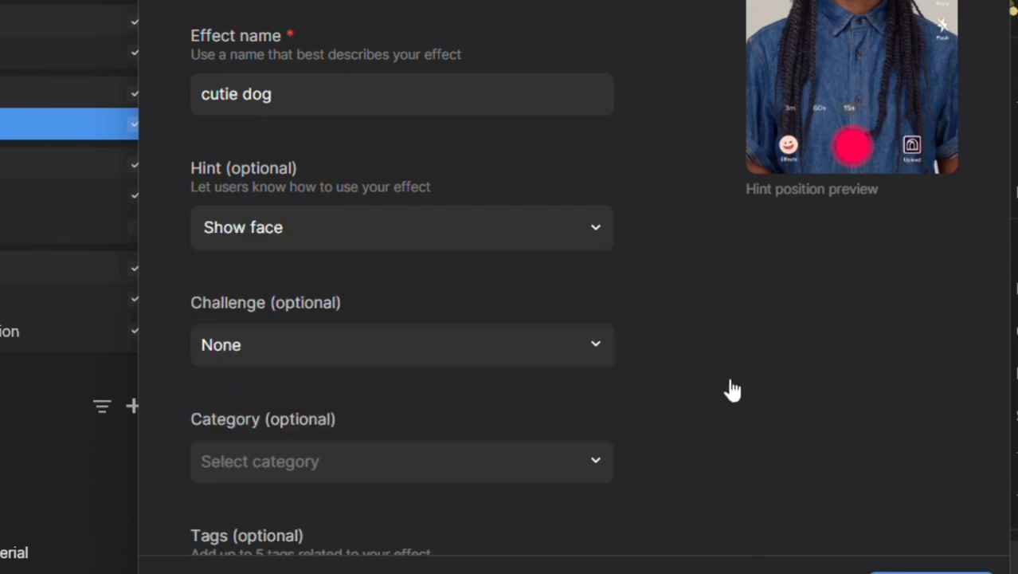
# Choose None as the effect's challenge and Funny as its category
pyautogui.click(474, 357)
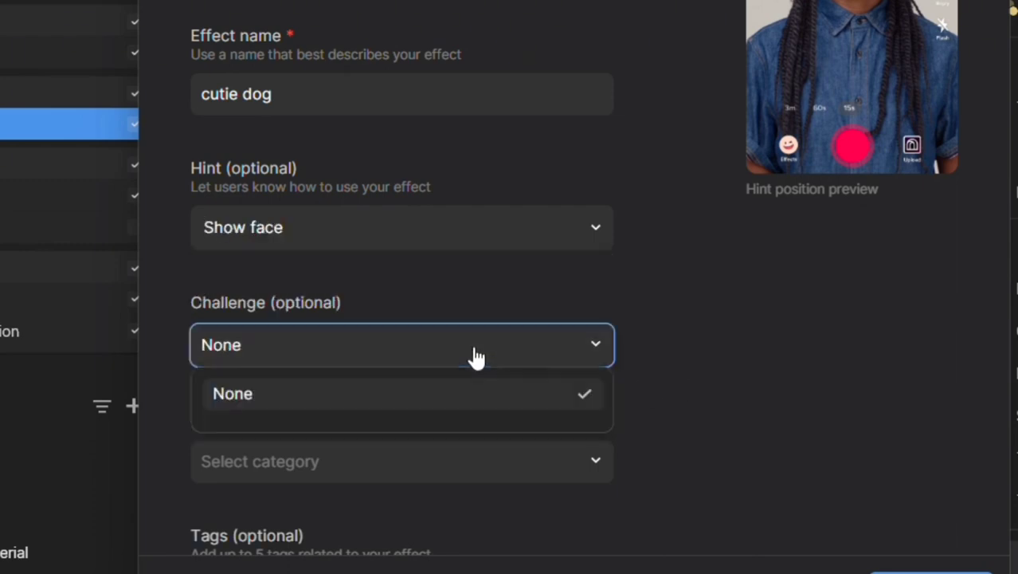
pyautogui.click(360, 393)
pyautogui.click(389, 469)
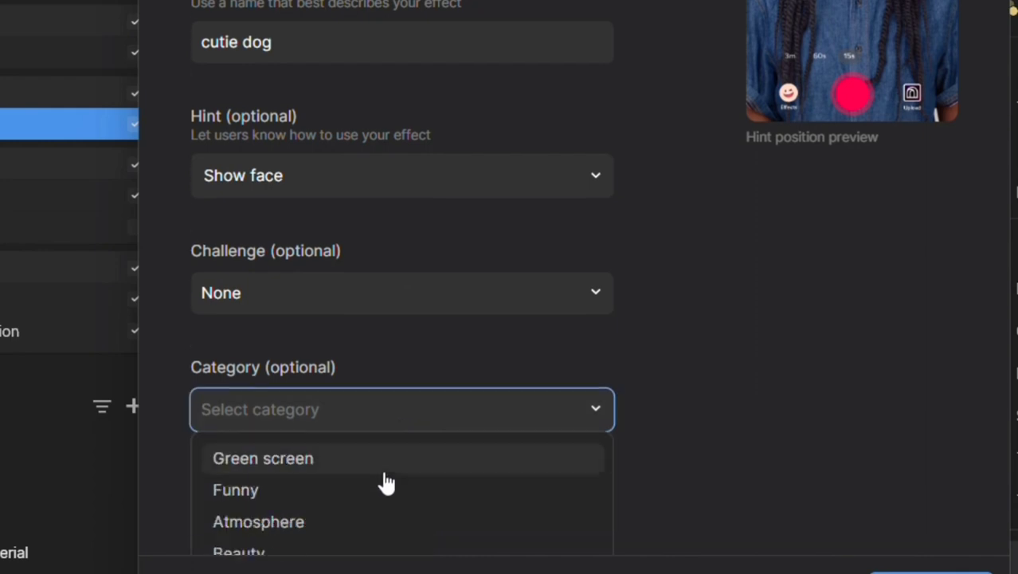
pyautogui.scroll(-3, 353, 483)
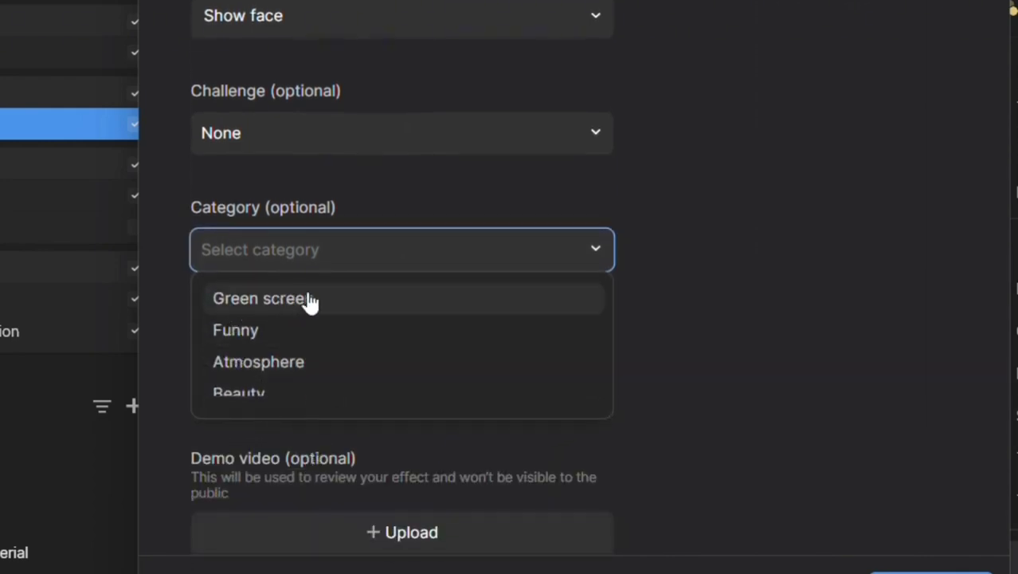
pyautogui.click(227, 332)
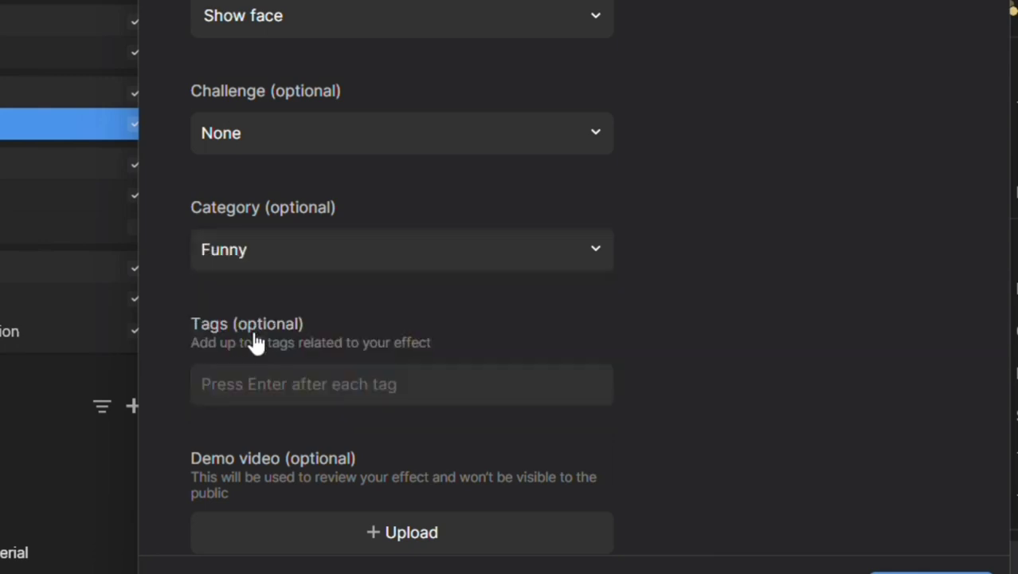
# Proceed to the review form, submit the effect for publishing and close the Publish Effect dialog
pyautogui.scroll(2, 542, 402)
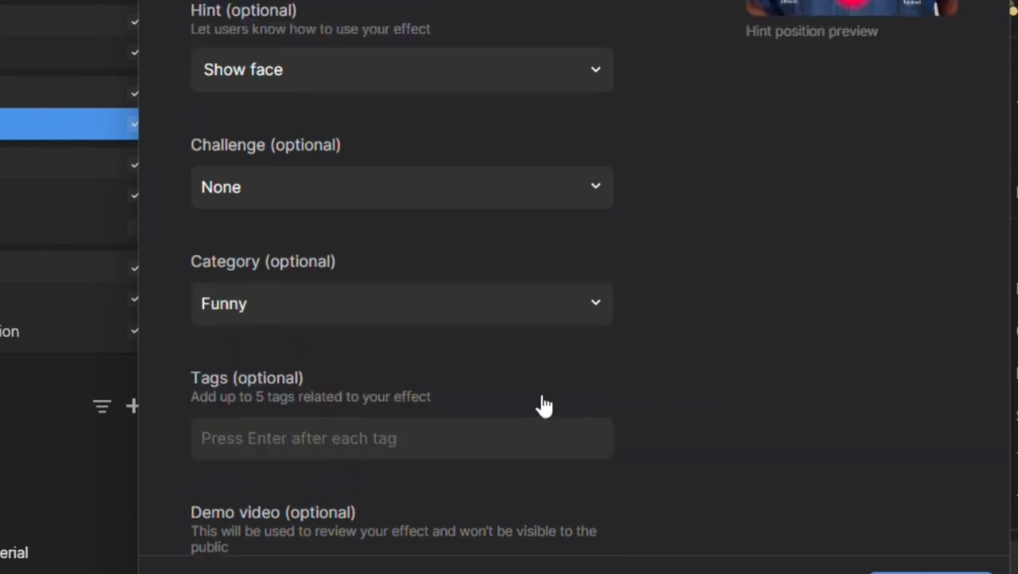
pyautogui.scroll(-1, 458, 446)
pyautogui.scroll(-2, 444, 379)
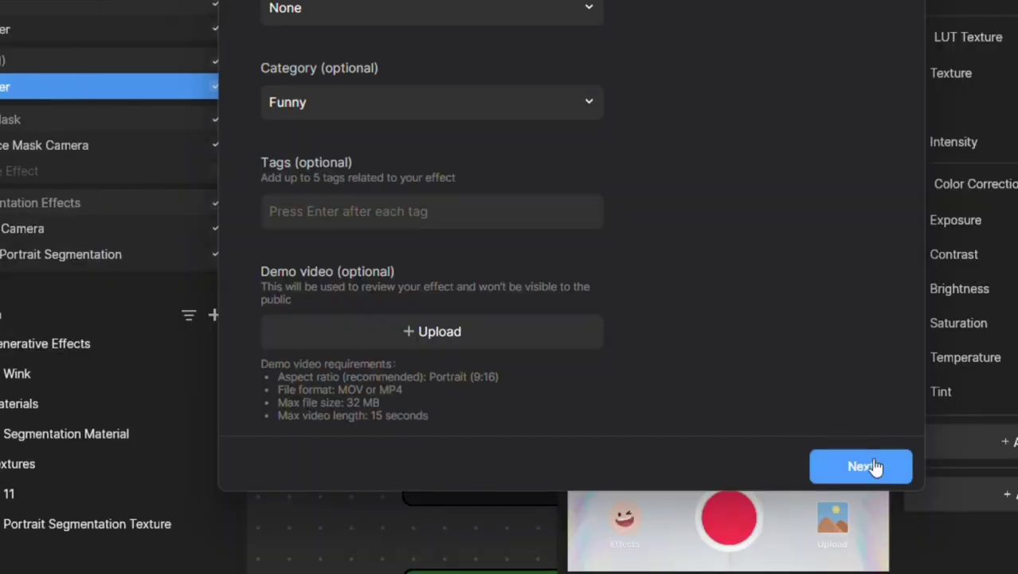
pyautogui.click(932, 571)
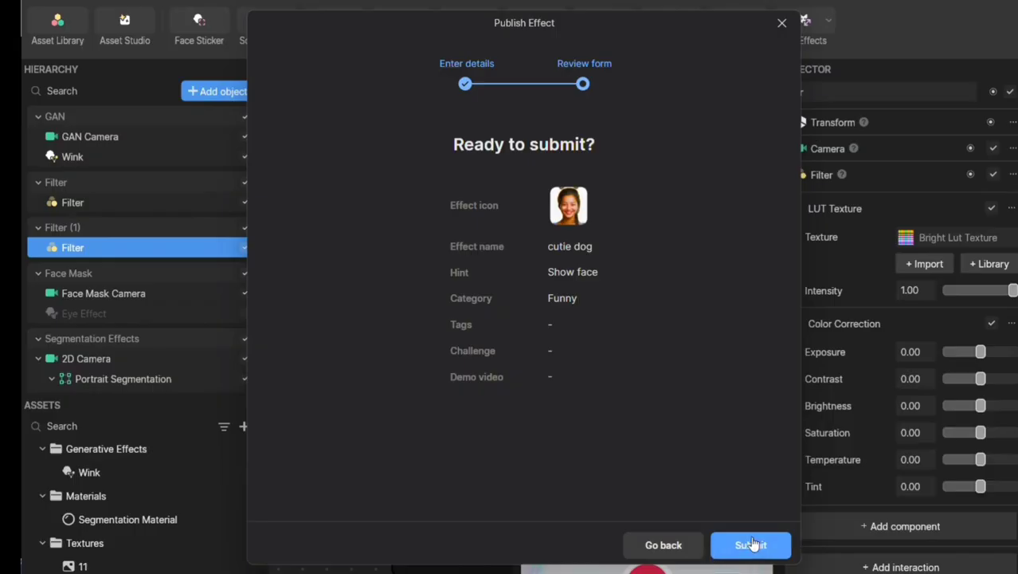
pyautogui.click(752, 544)
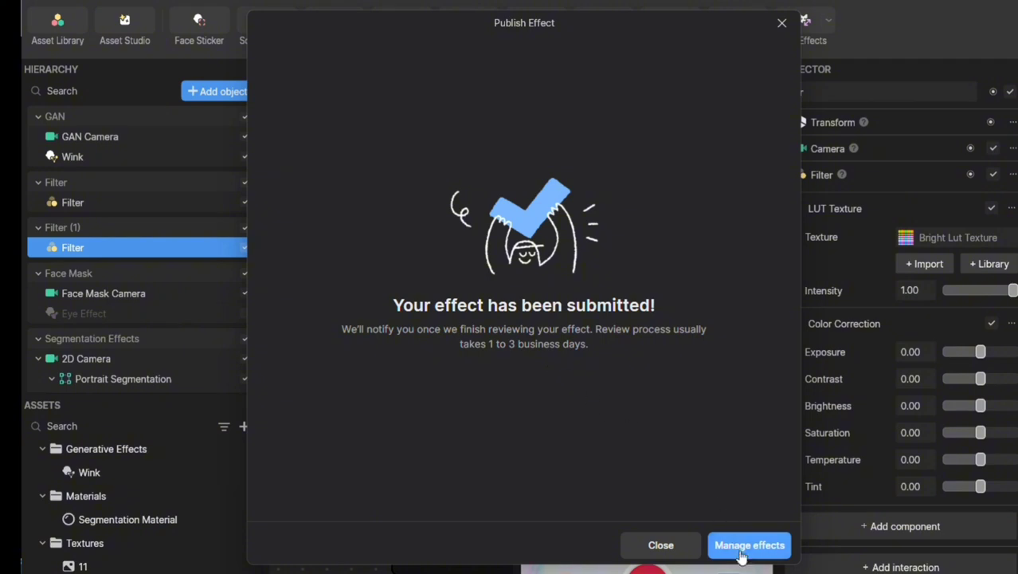
pyautogui.click(778, 23)
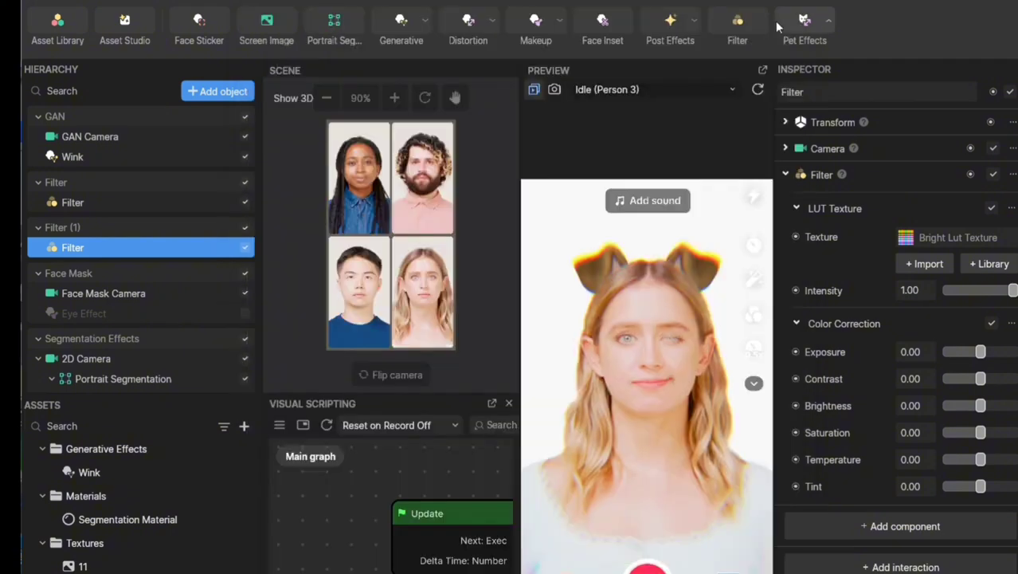